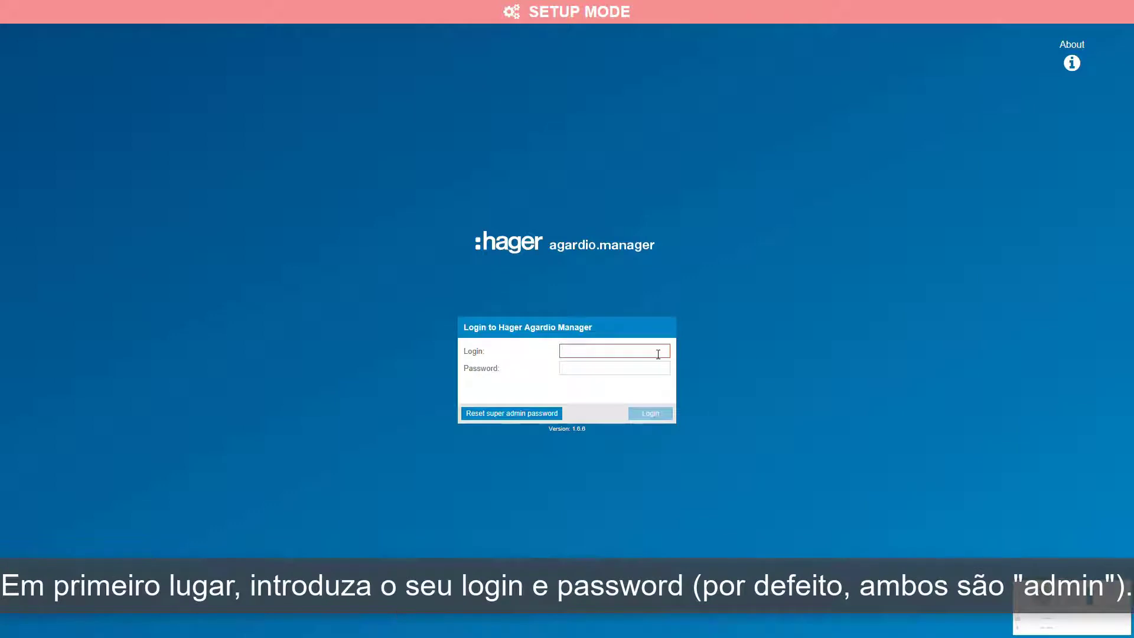
Log in as admin, entering the account password.
click(647, 369)
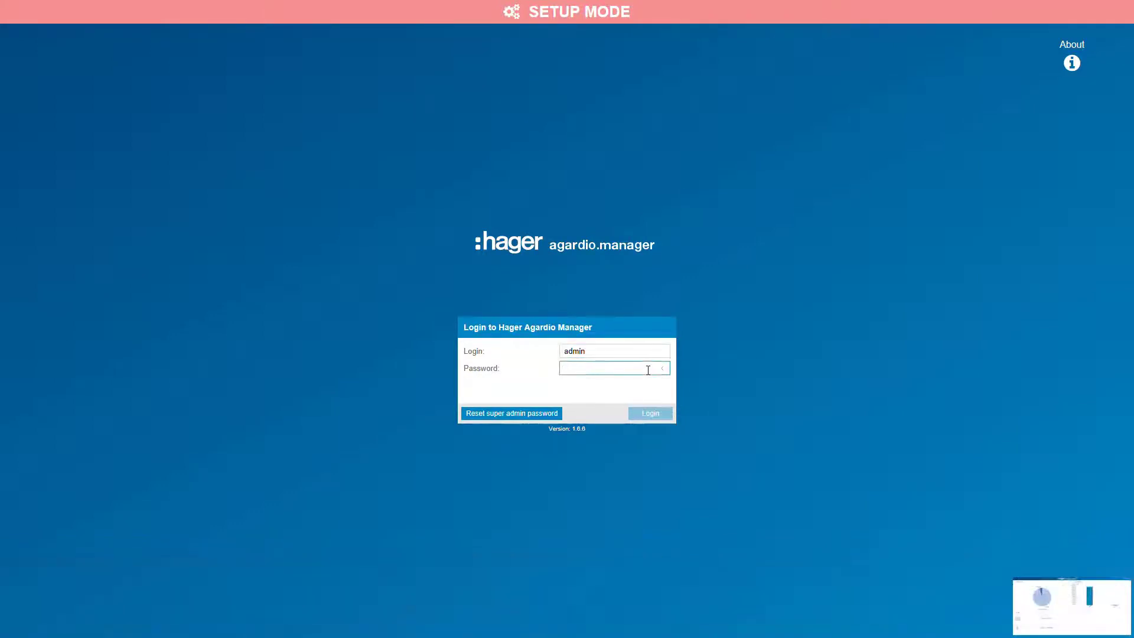
text(admi)
click(650, 414)
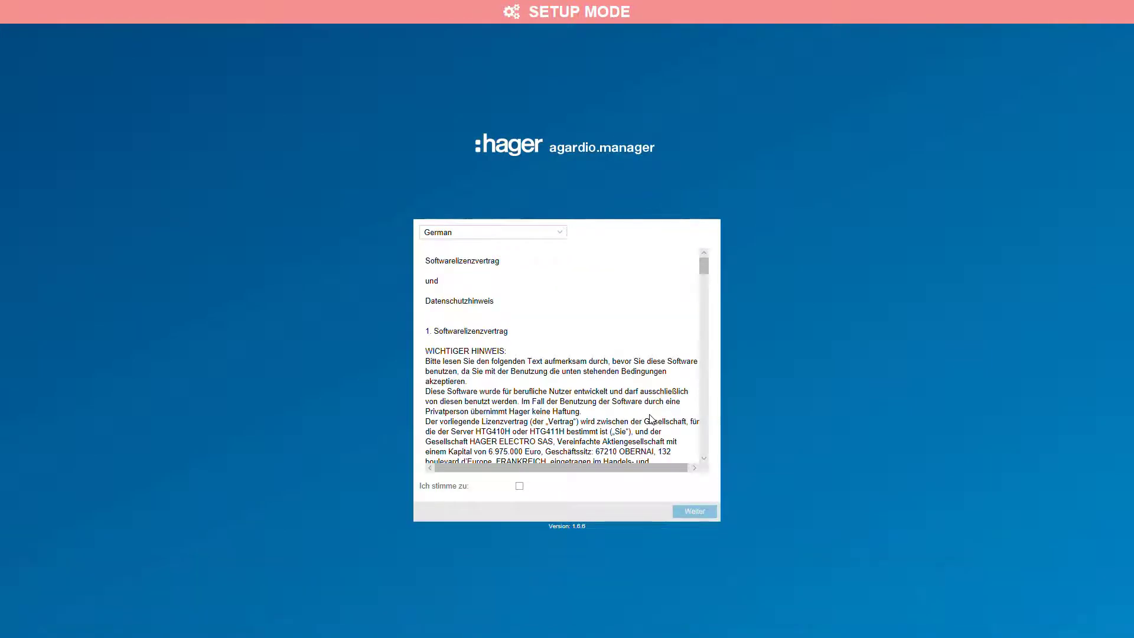
Show the licence agreement in English, accept it after reading through, and continue.
click(560, 233)
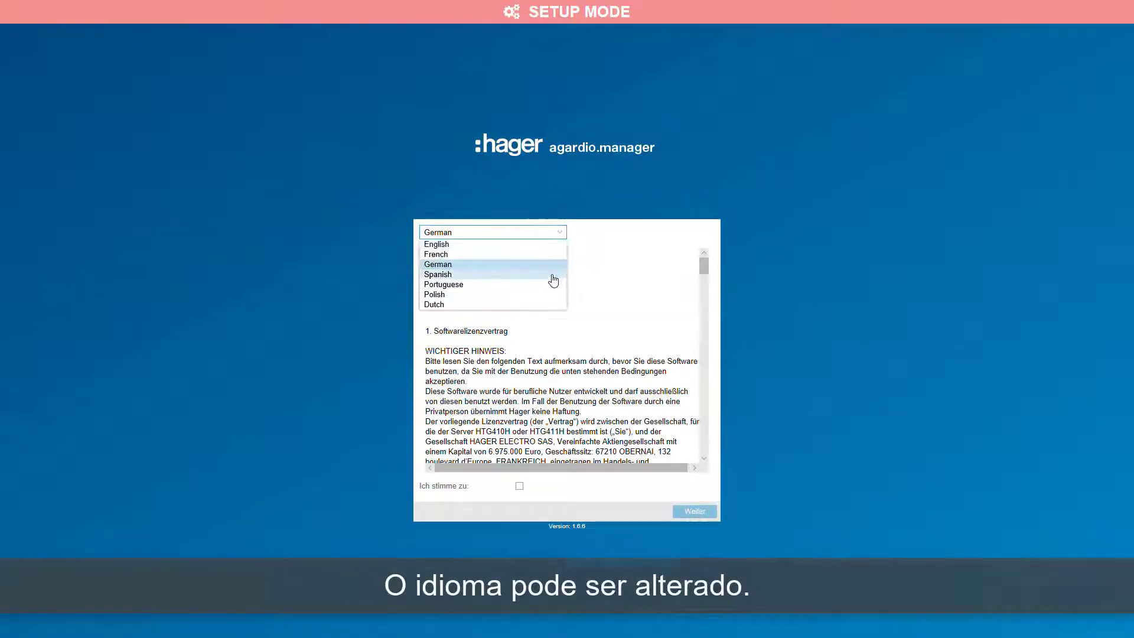
click(547, 244)
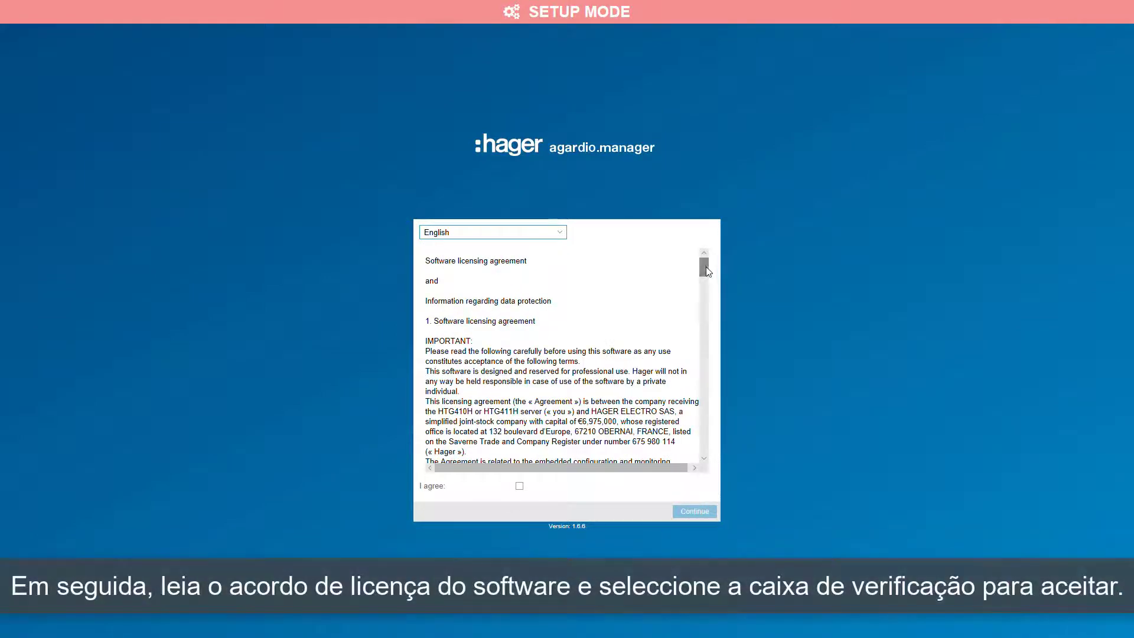
drag(706, 267, 715, 462)
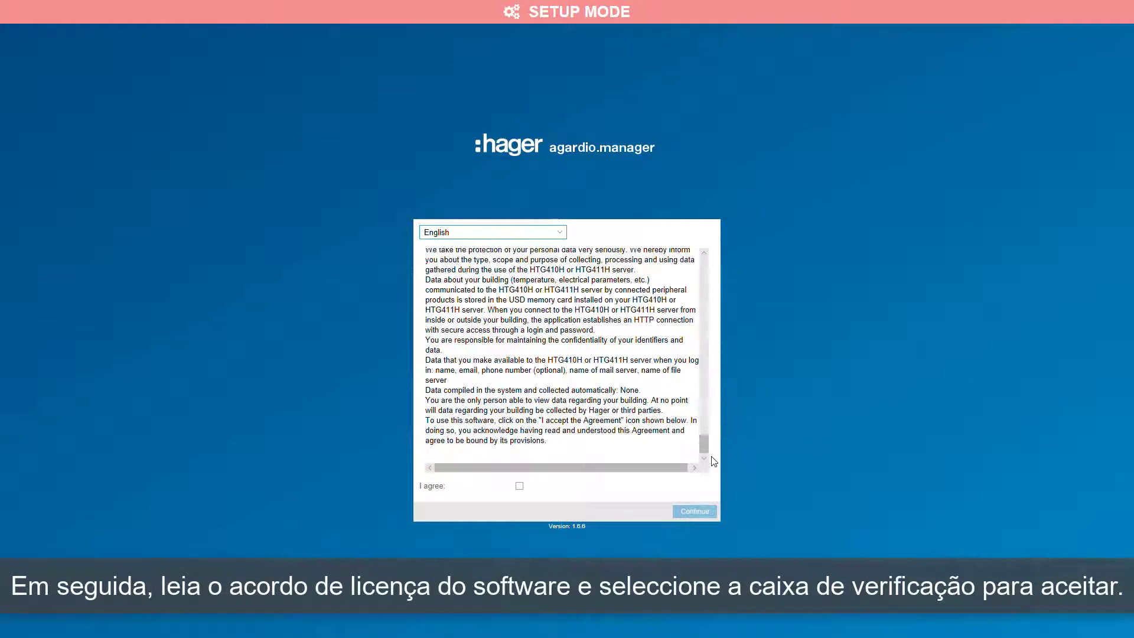
click(519, 486)
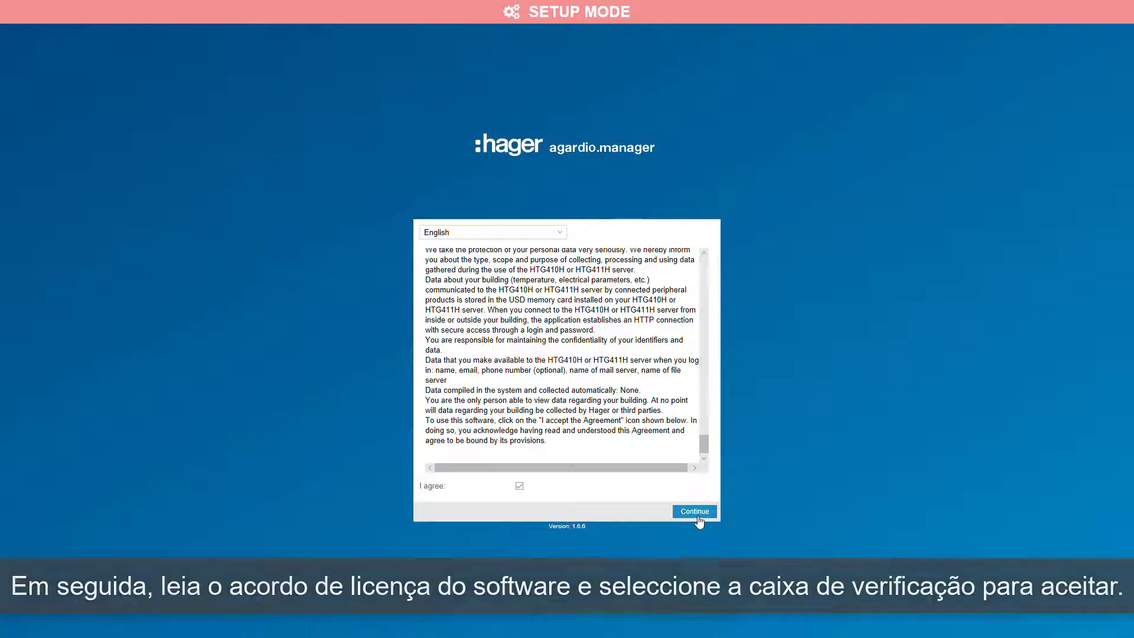
click(694, 511)
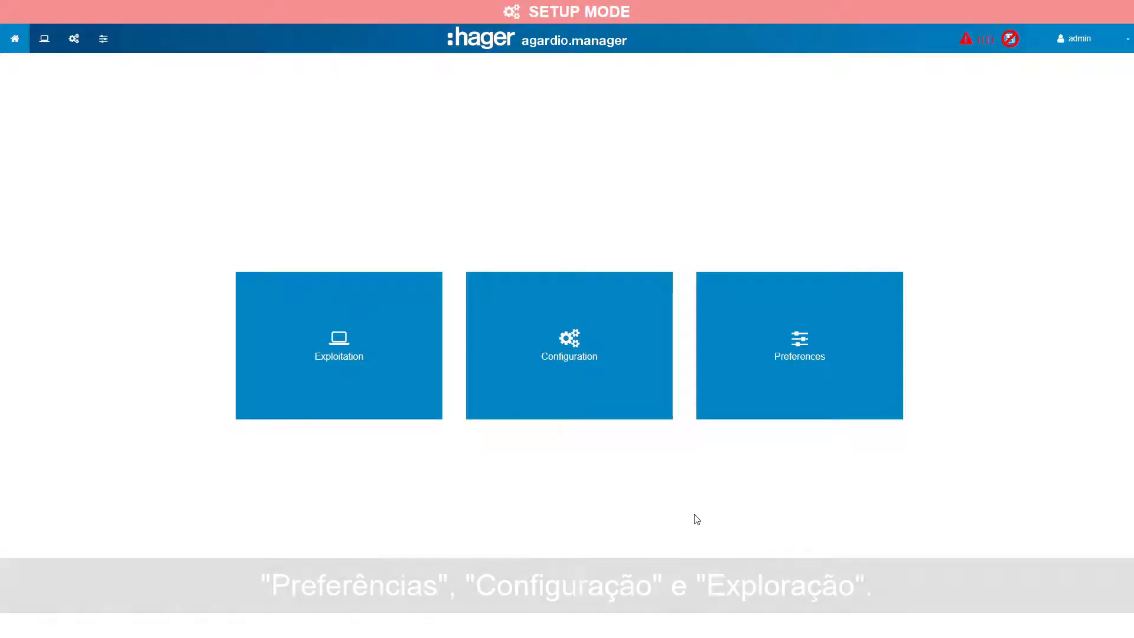
Start the configuration wizard and advance past its introduction.
click(1111, 41)
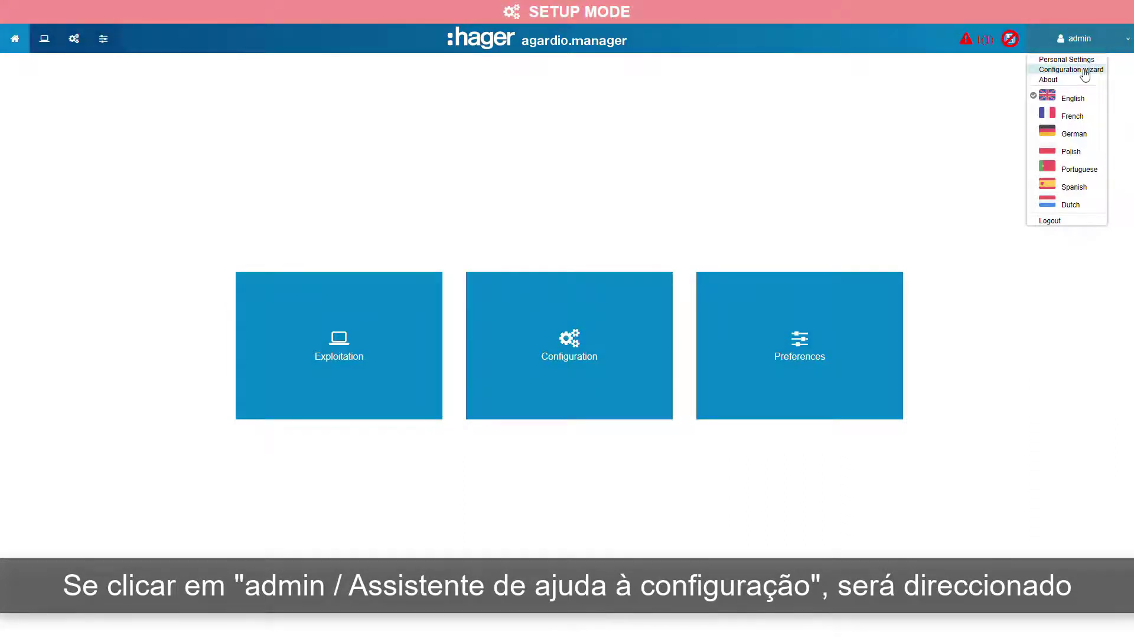
click(1070, 69)
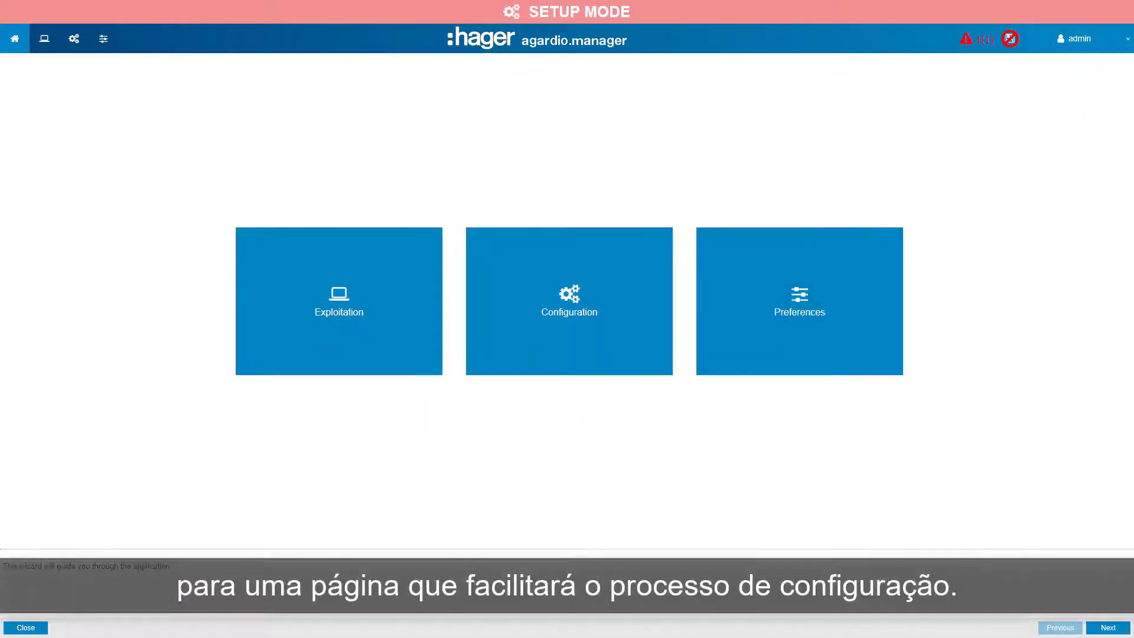
click(1107, 627)
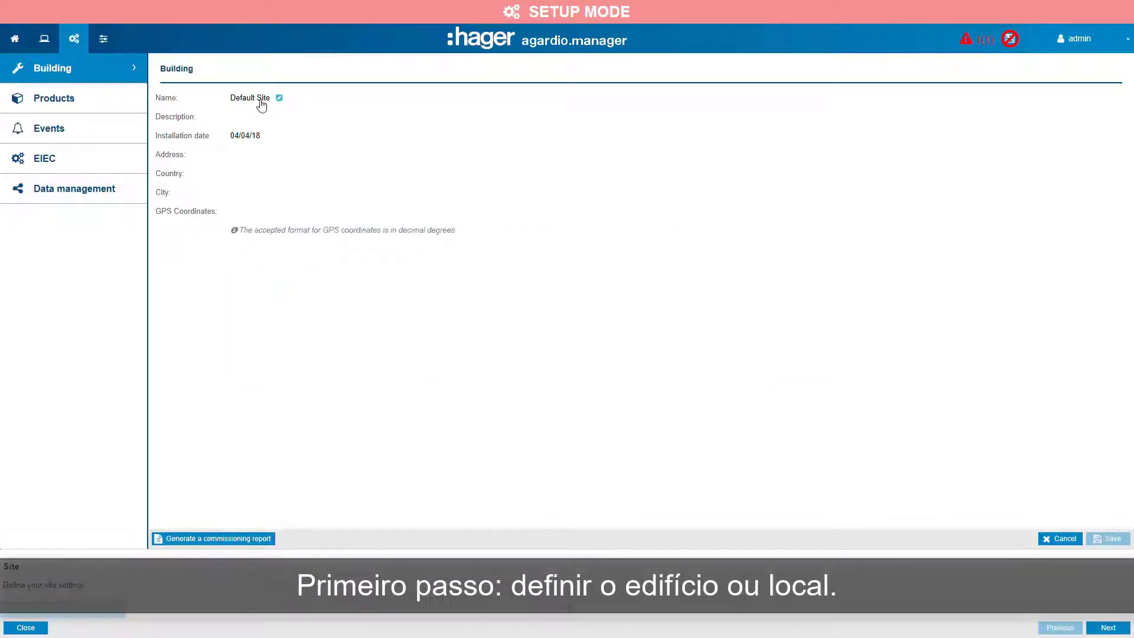
Rename the building site as Restaurant.
click(262, 100)
key(ctrl+a)
text(Re)
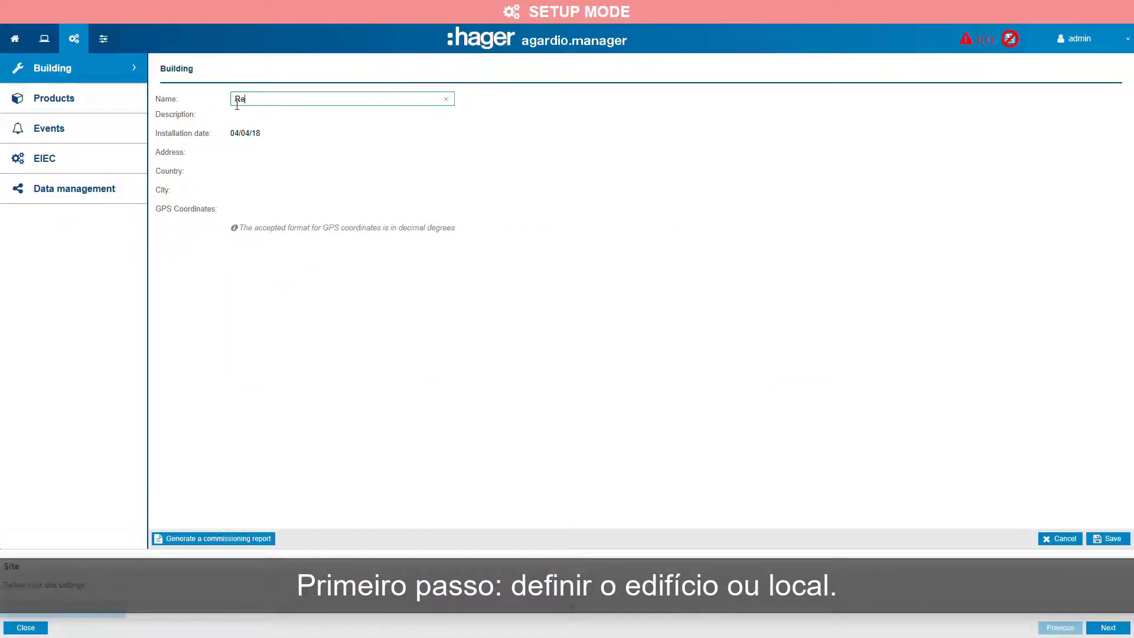
text(staurant)
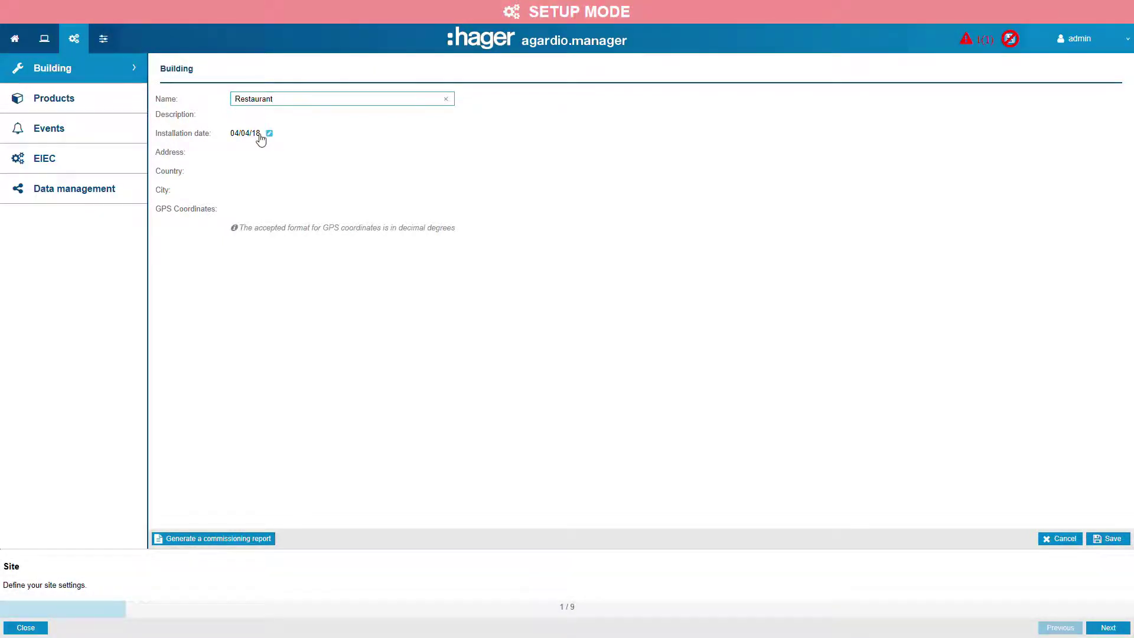
Enter street as the address and london as the city, and save the building details.
click(250, 154)
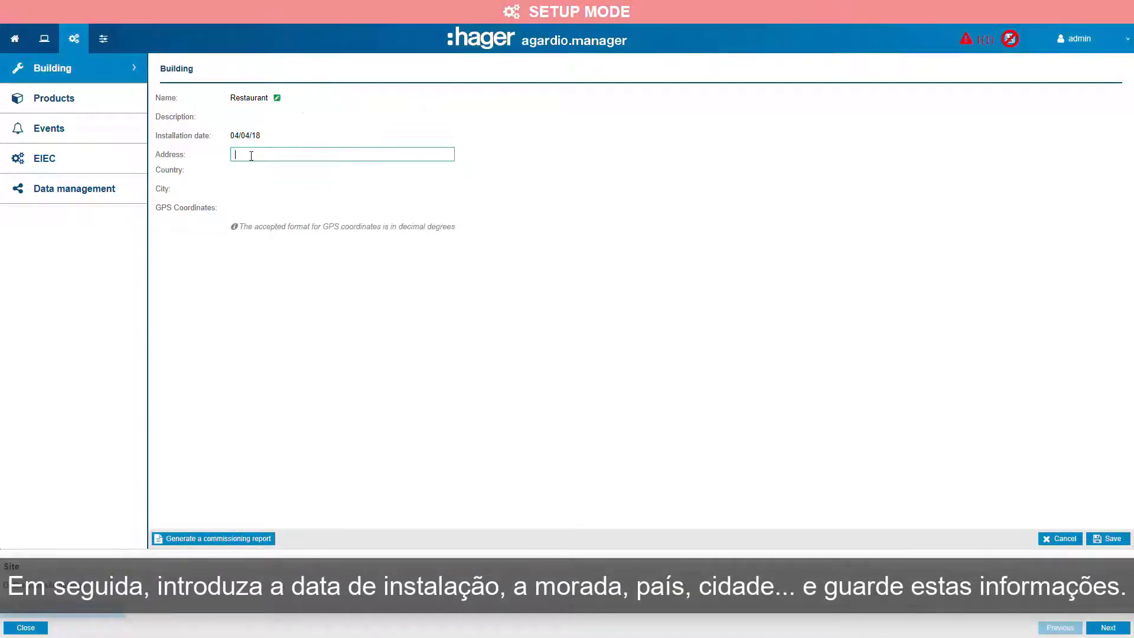
click(259, 175)
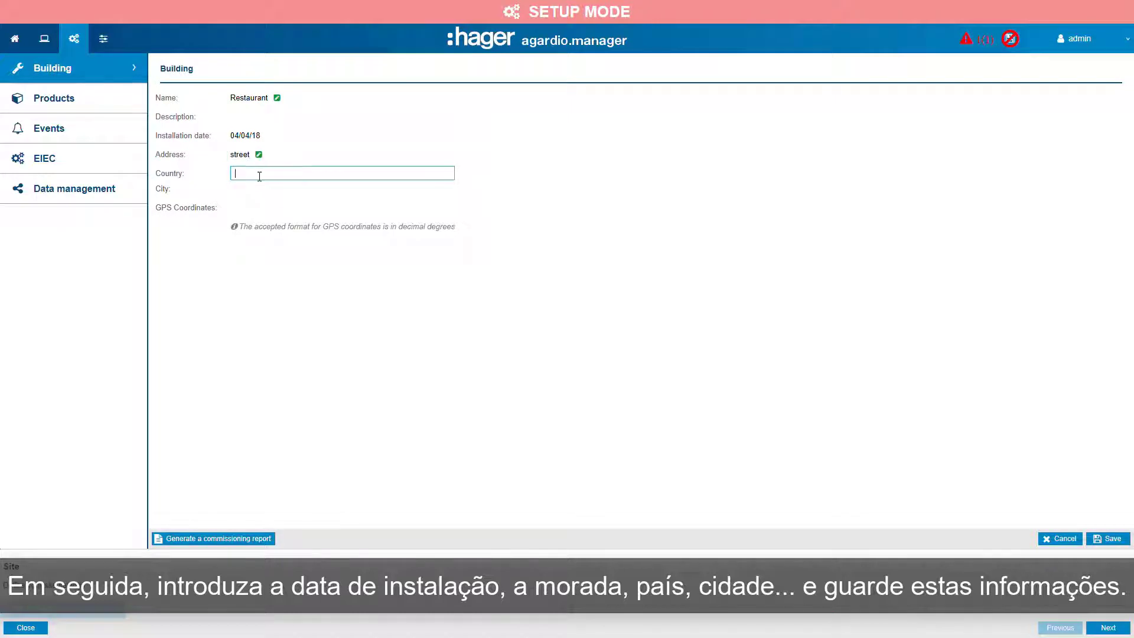
click(258, 194)
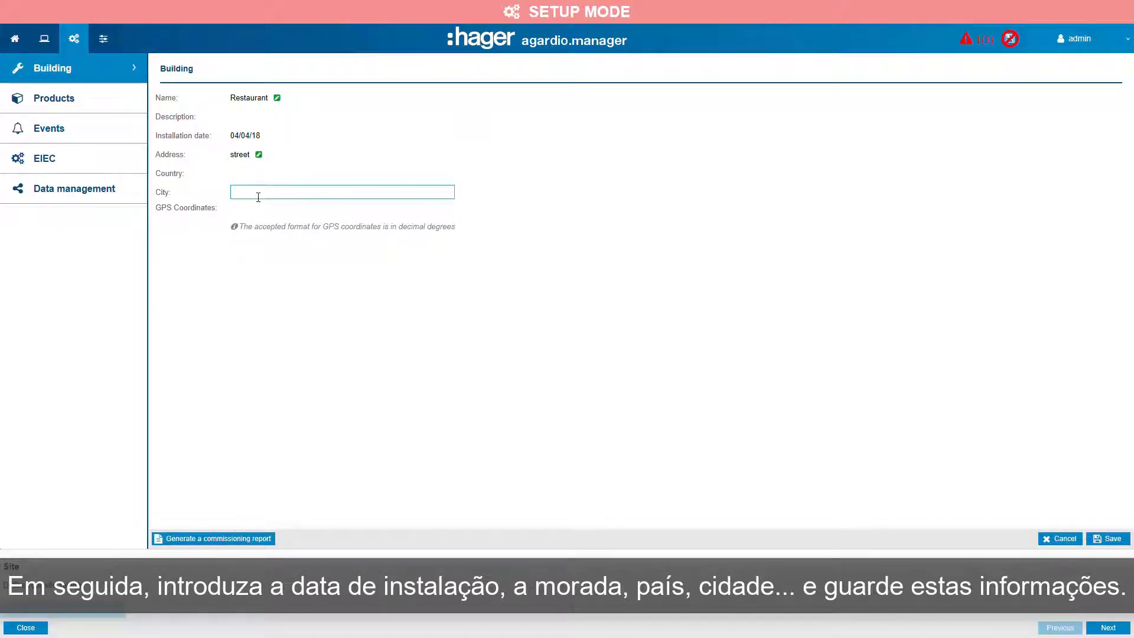
text(london)
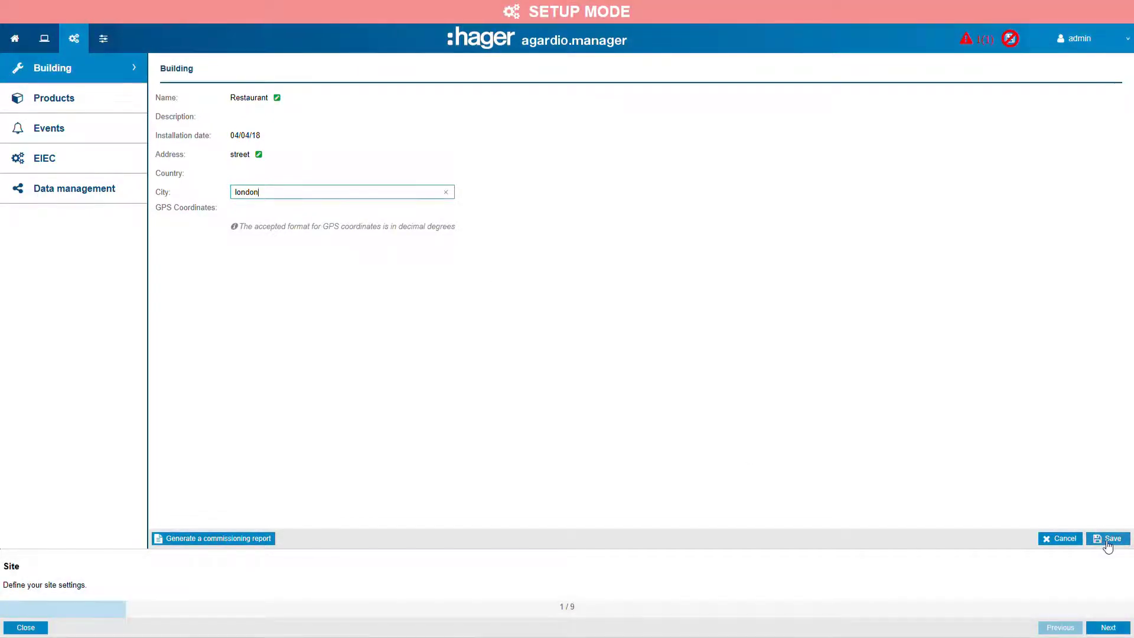
click(1106, 540)
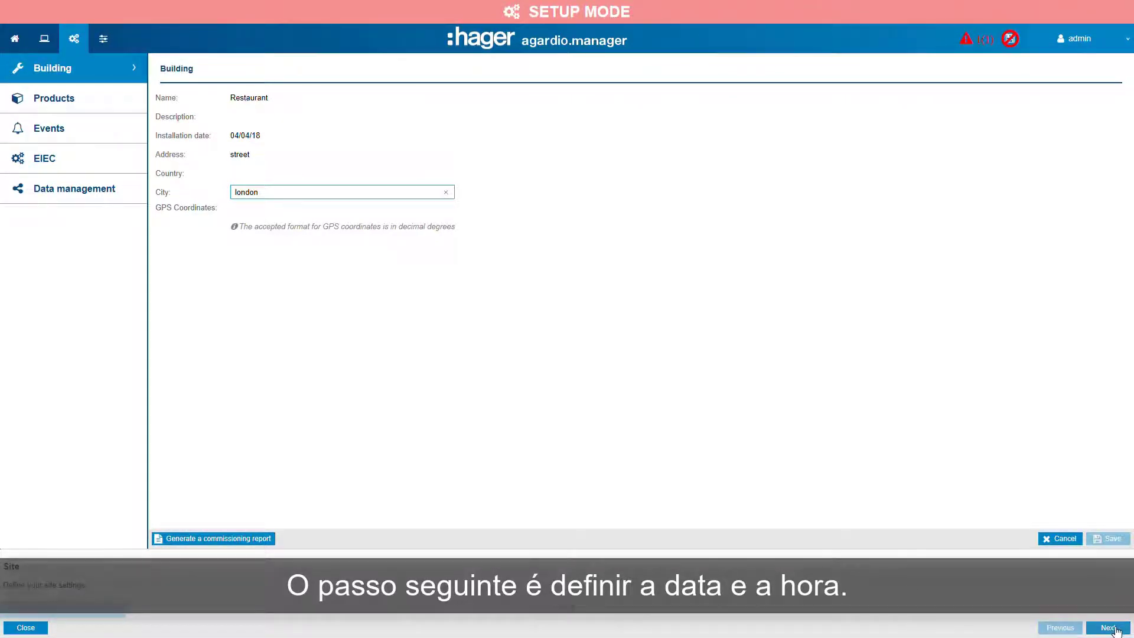
Advance to the Date & Time settings and review the available time synchronisation methods without changing it.
click(1110, 628)
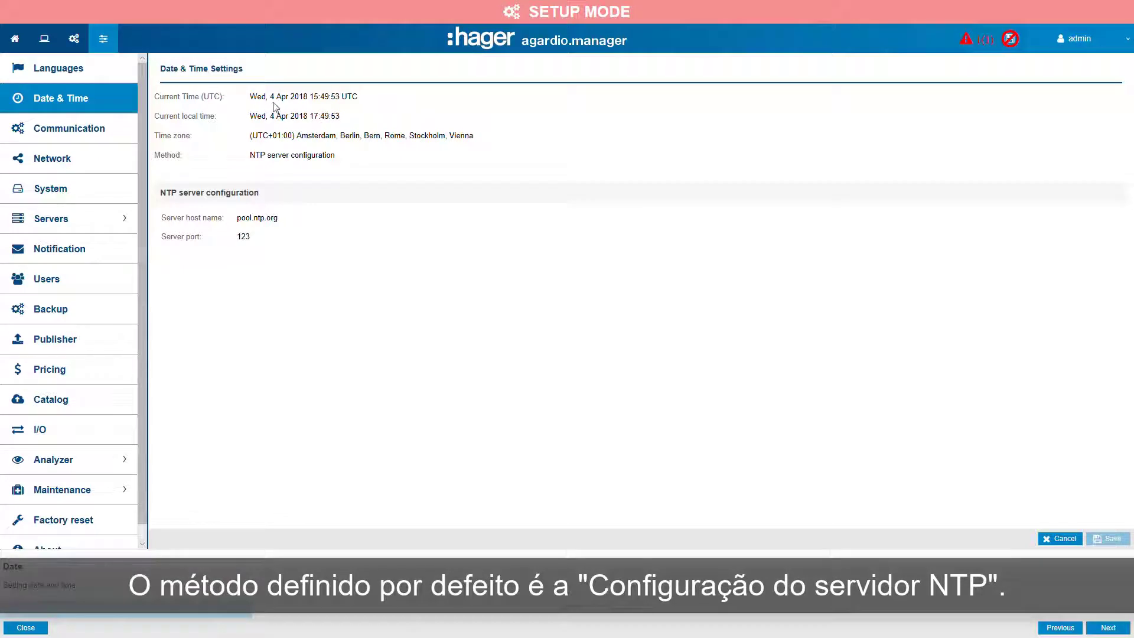
mouse_move(281, 156)
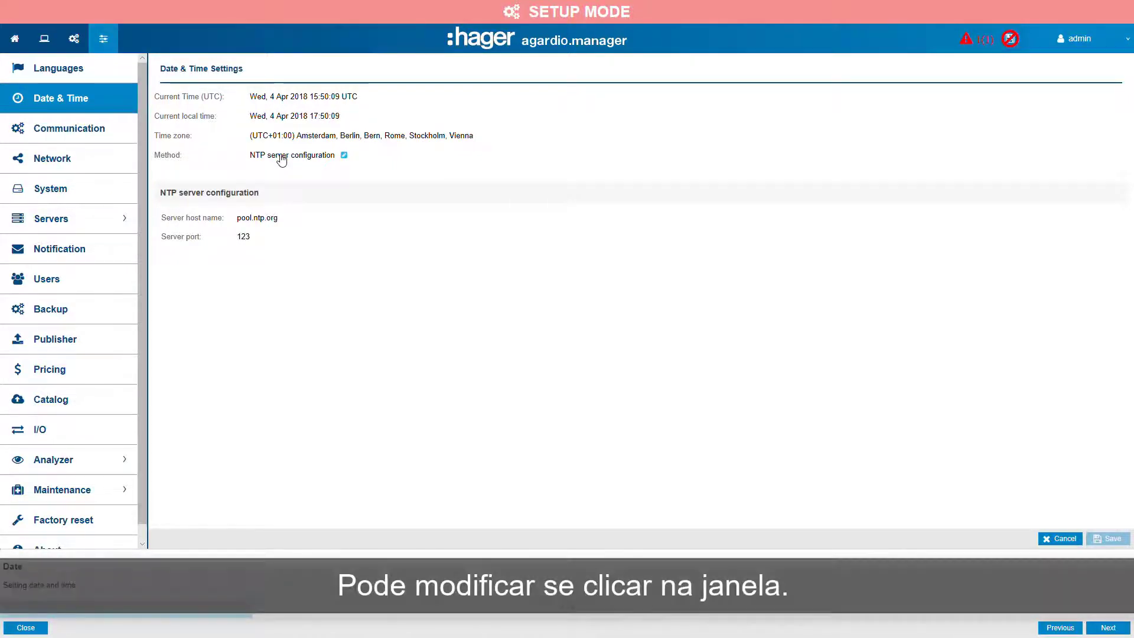
click(282, 158)
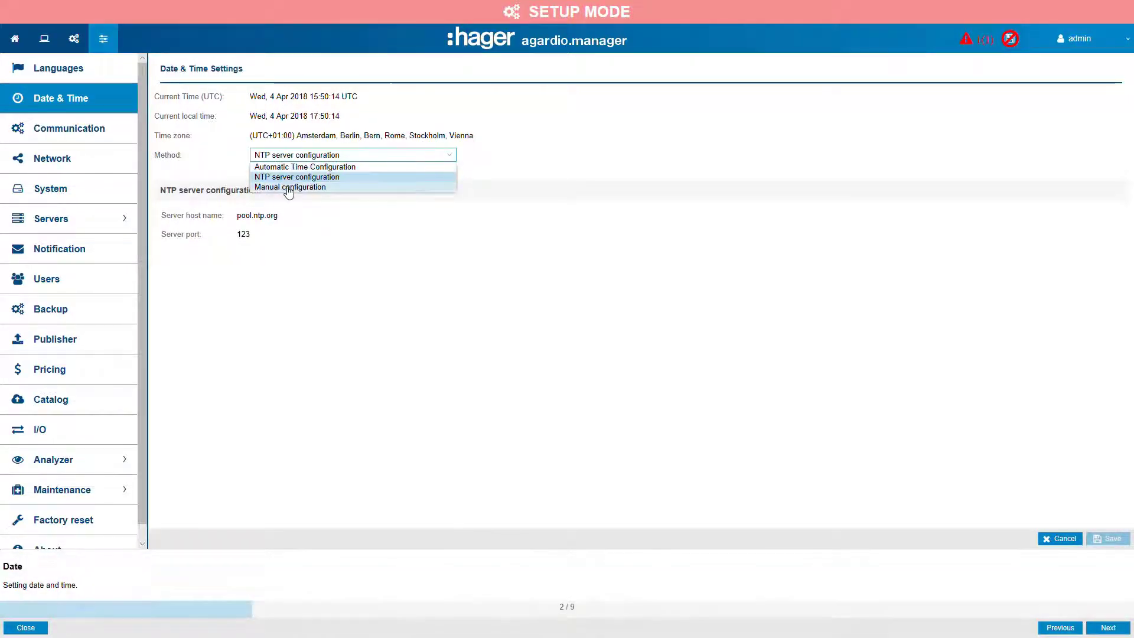
click(387, 273)
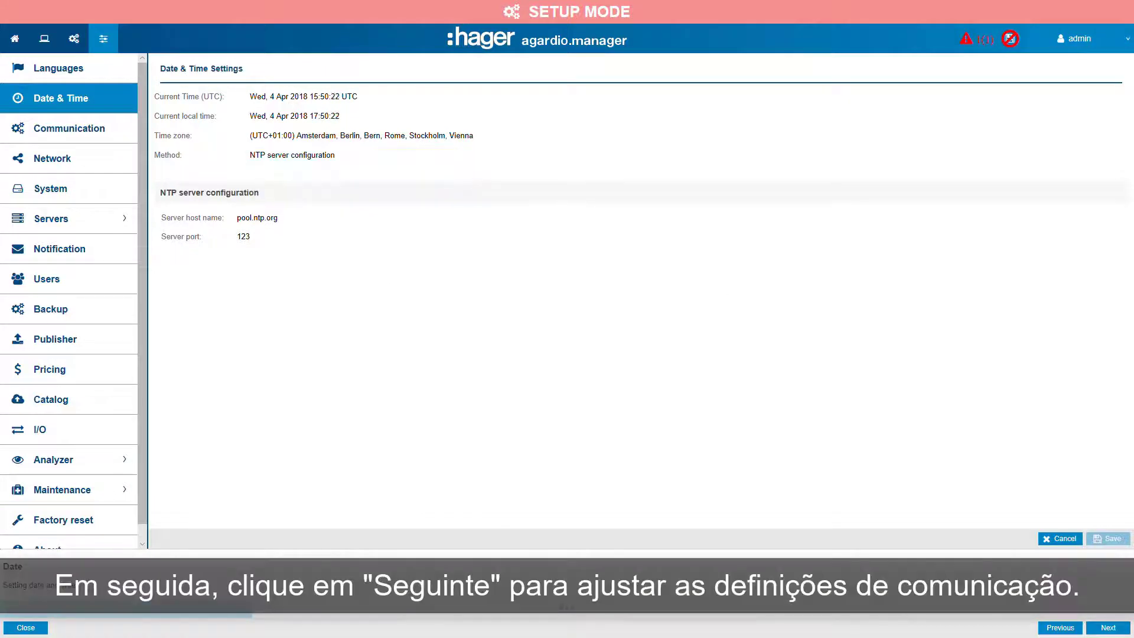
Advance to the Communication settings and view the MODBUSRTU bus parameters.
click(1108, 628)
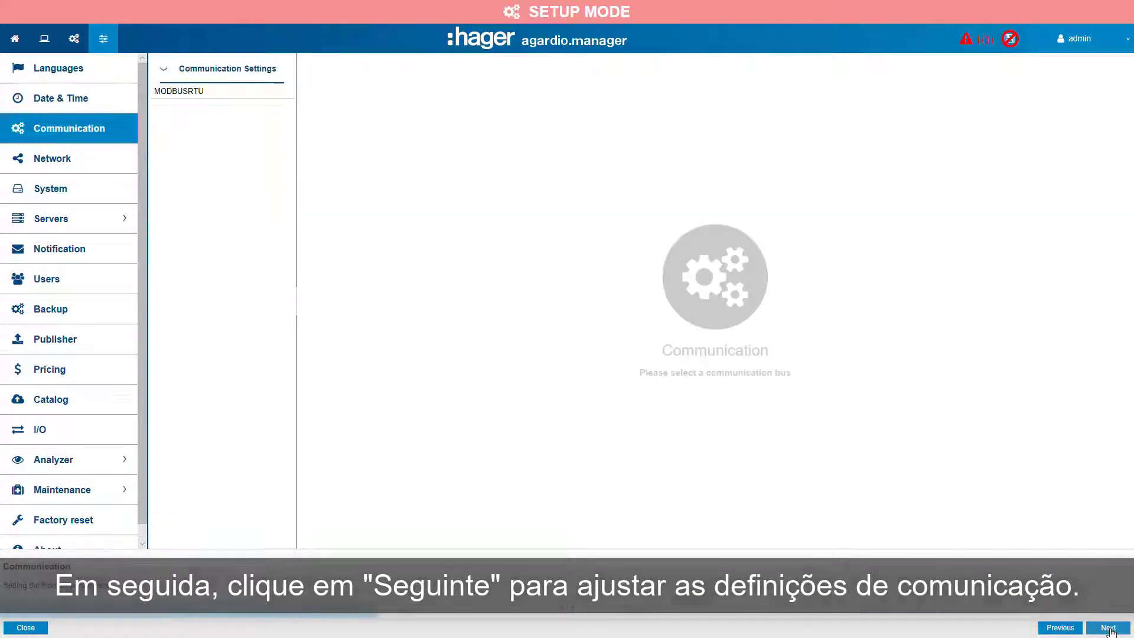
click(182, 95)
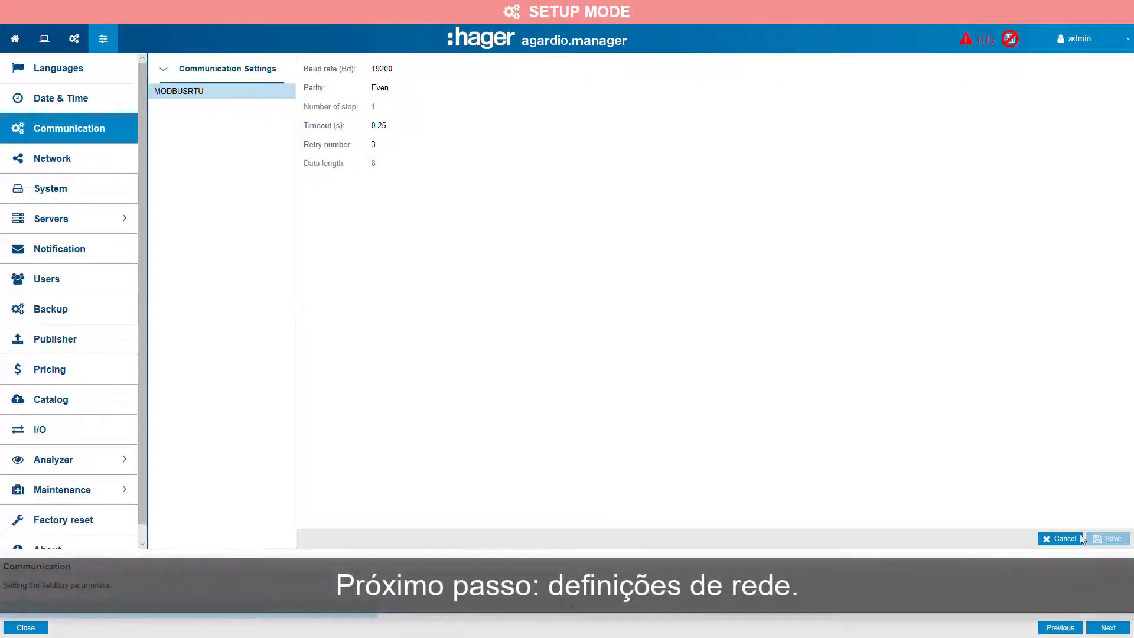
Advance to the Network settings and inspect the Ethernet 1 and Ethernet 2 interfaces.
click(1109, 627)
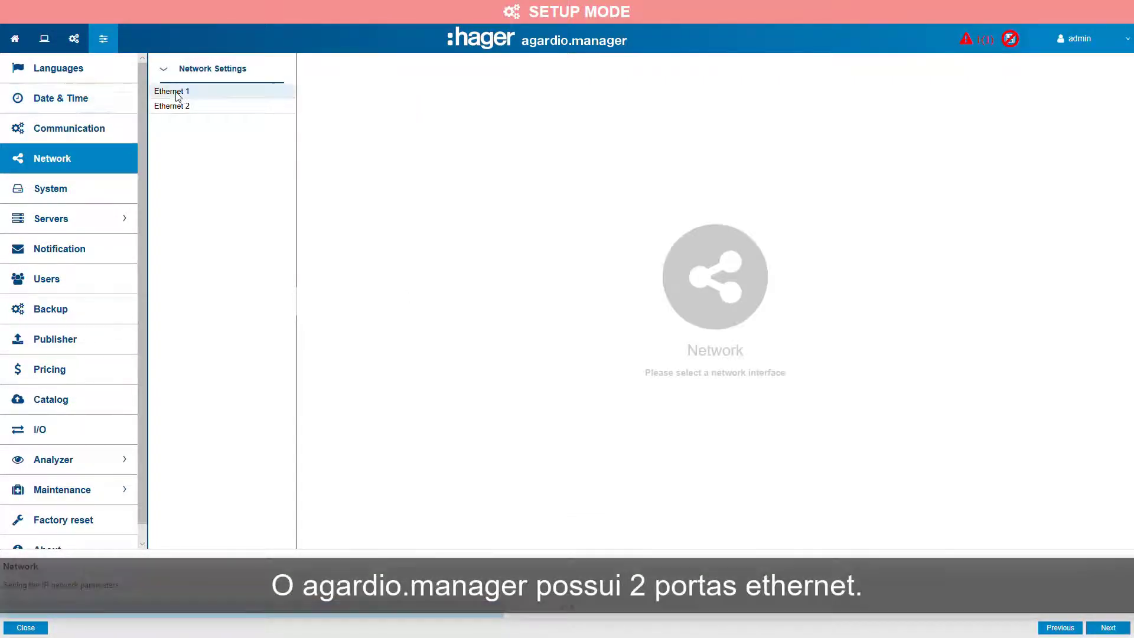
click(177, 91)
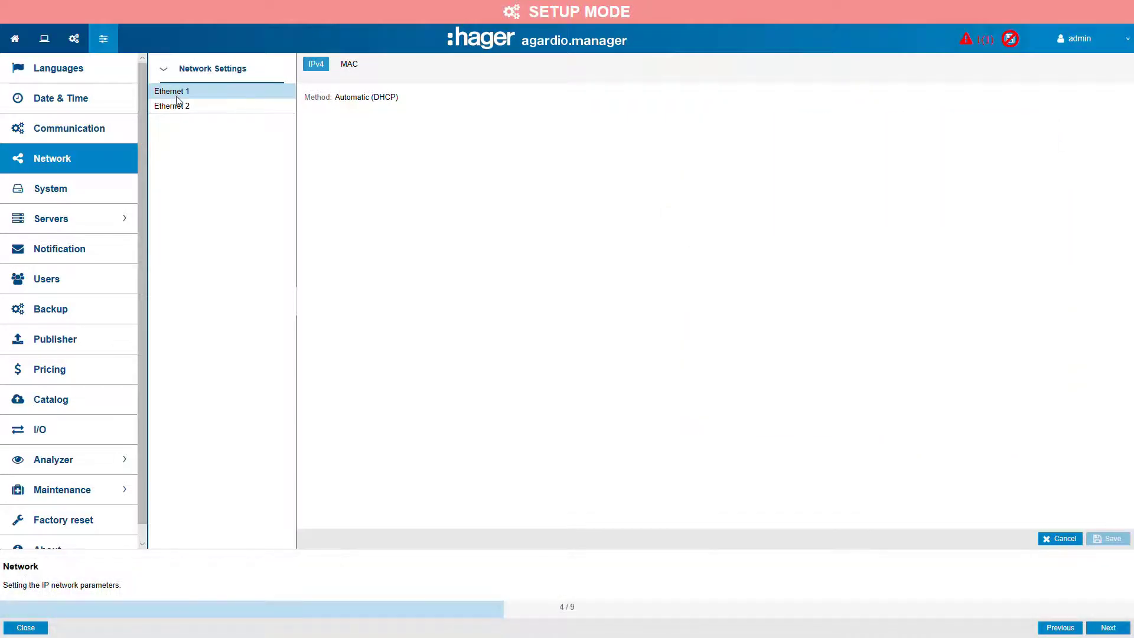
click(180, 107)
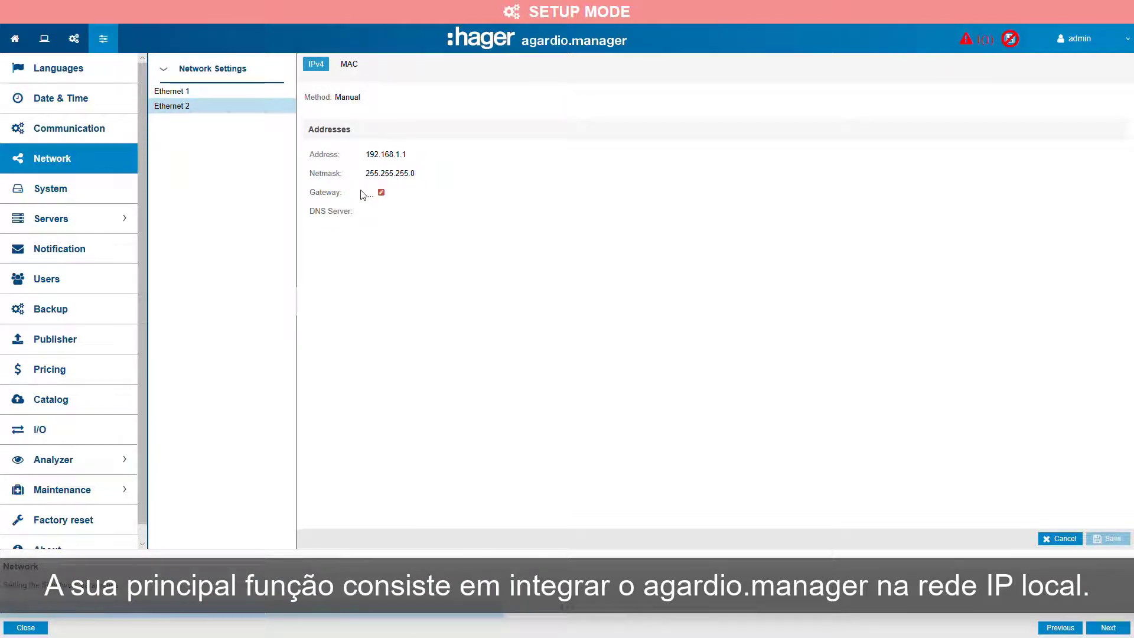
Advance to the notification settings and enable the daily notification at 08:00.
mouse_move(400, 197)
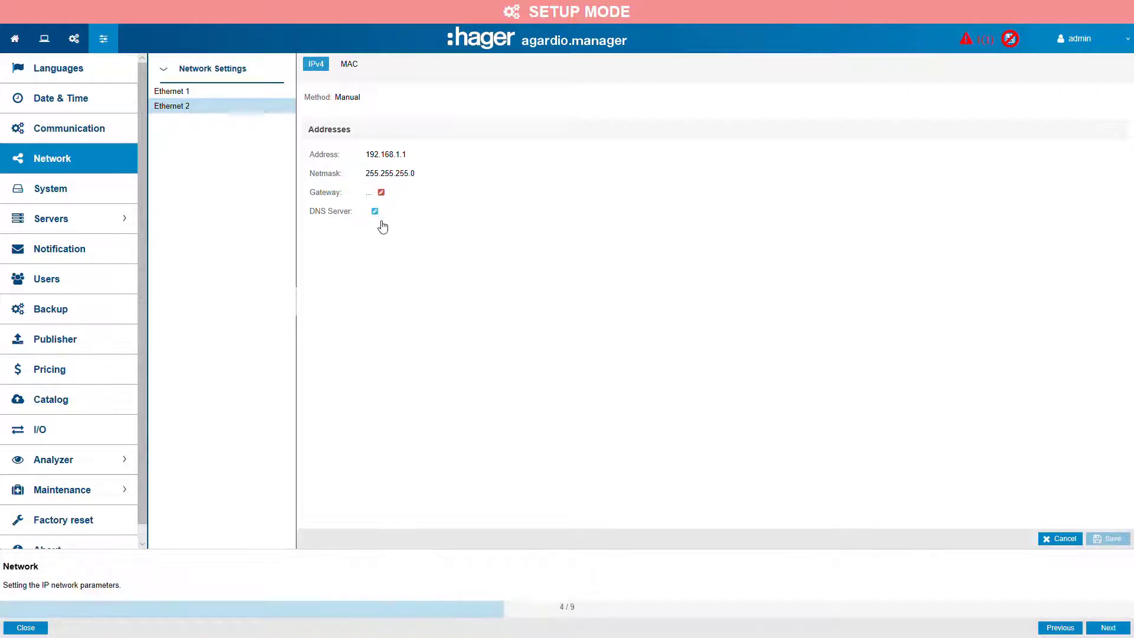
click(1108, 627)
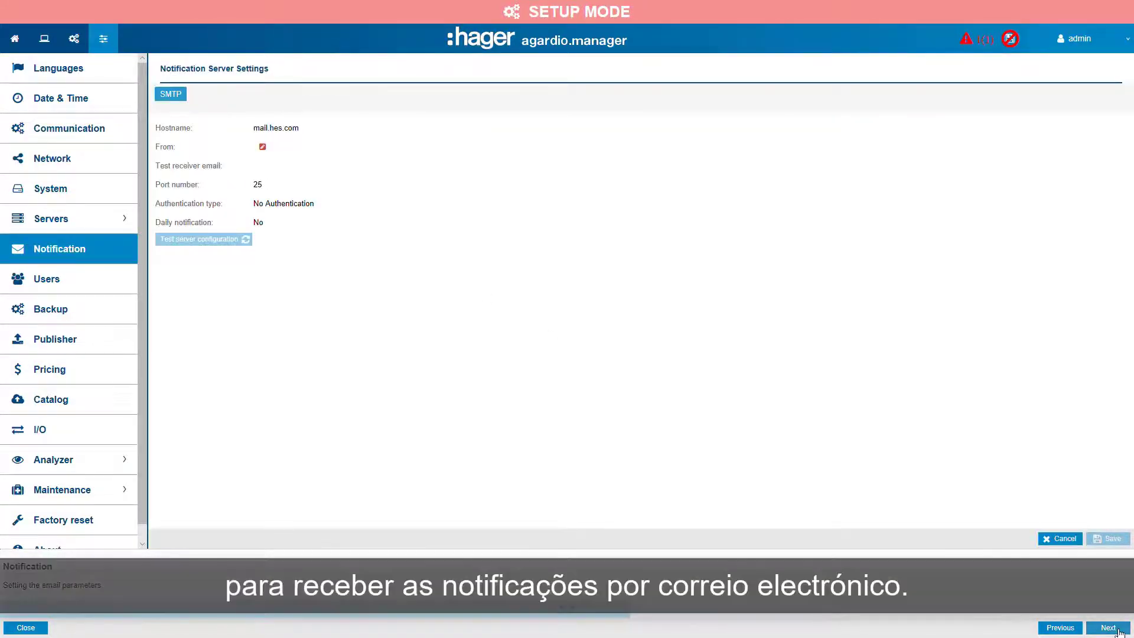
mouse_move(268, 224)
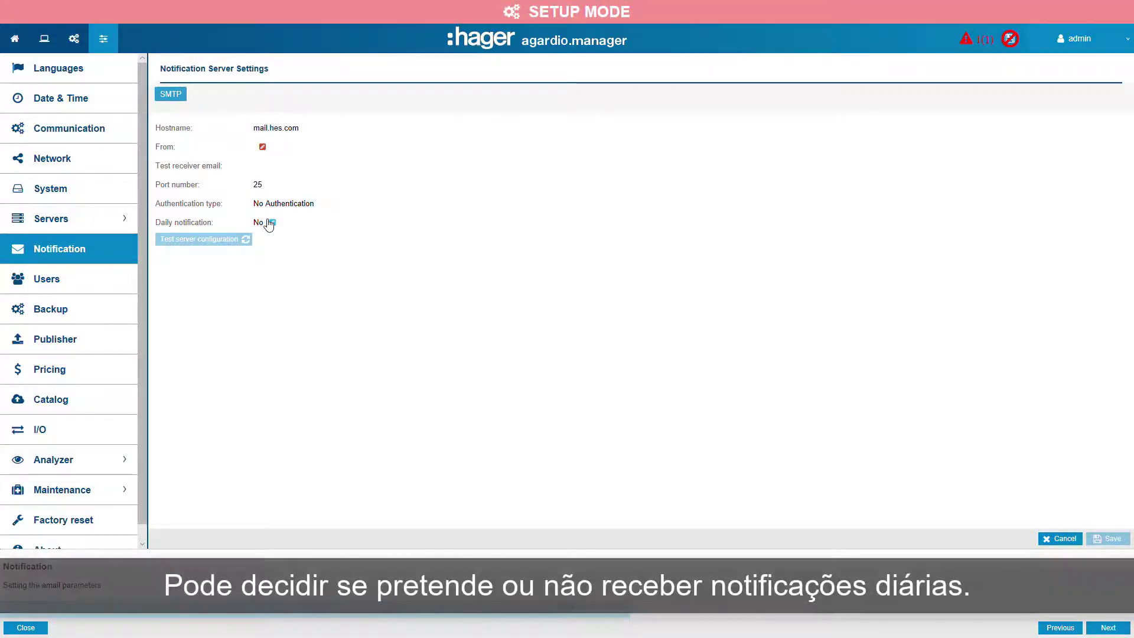
click(269, 222)
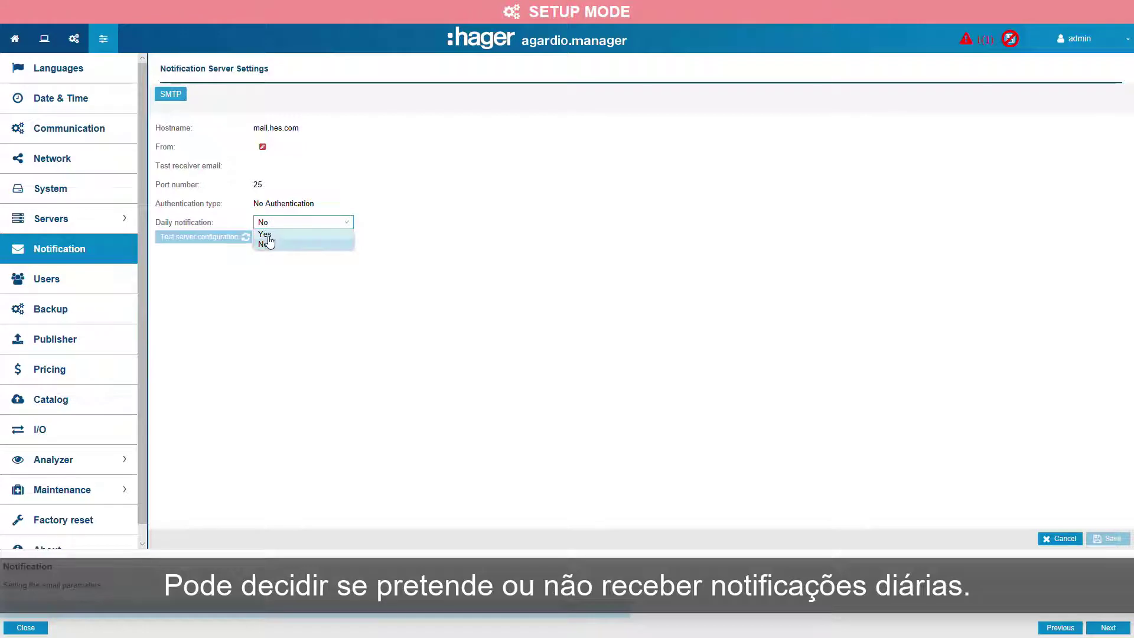
click(265, 234)
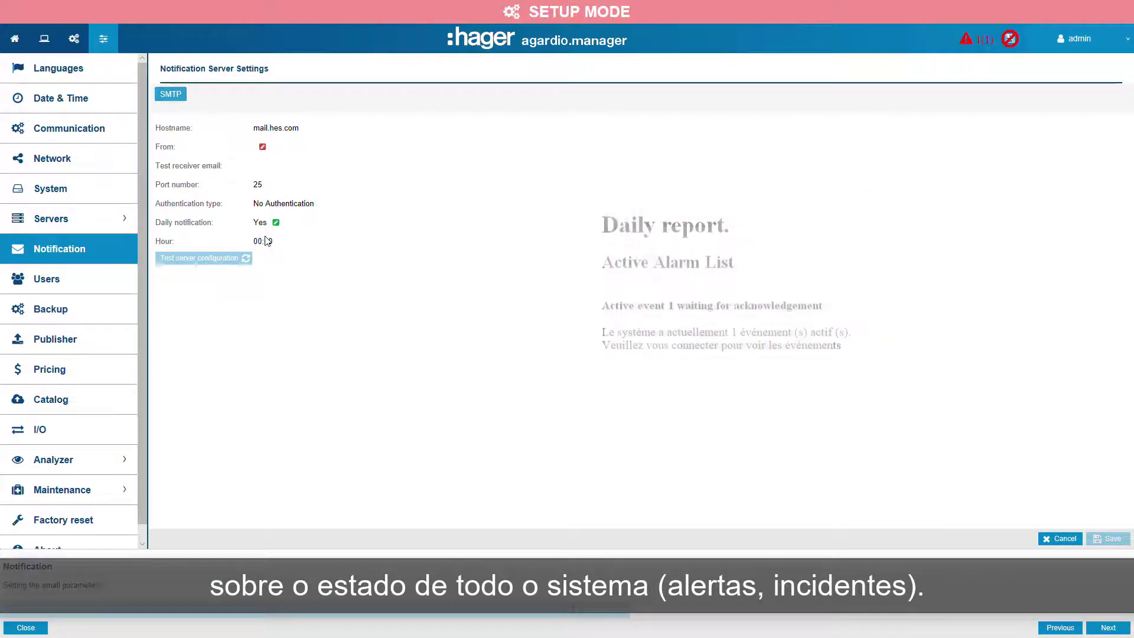
click(263, 243)
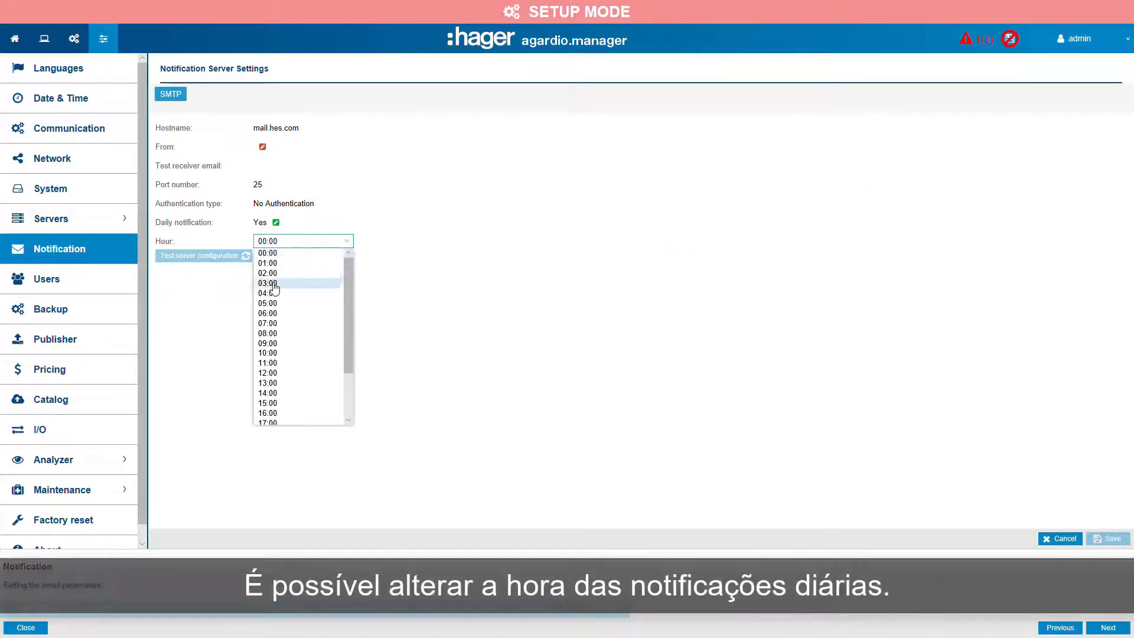
click(277, 334)
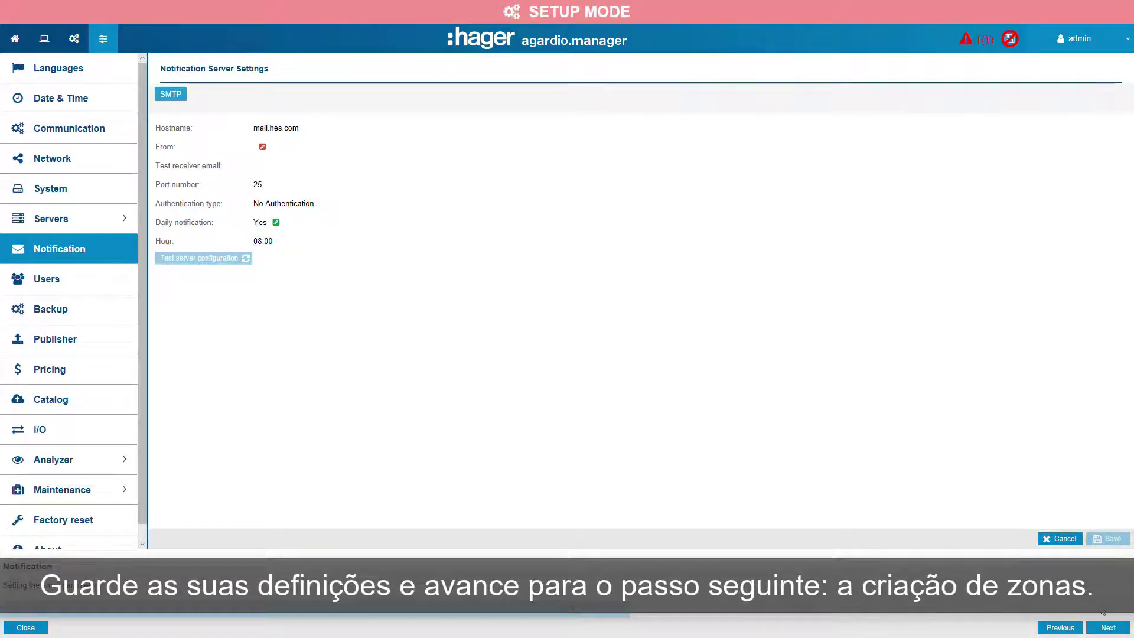
Advance to the zones step, discarding the unsaved notification changes.
click(1107, 628)
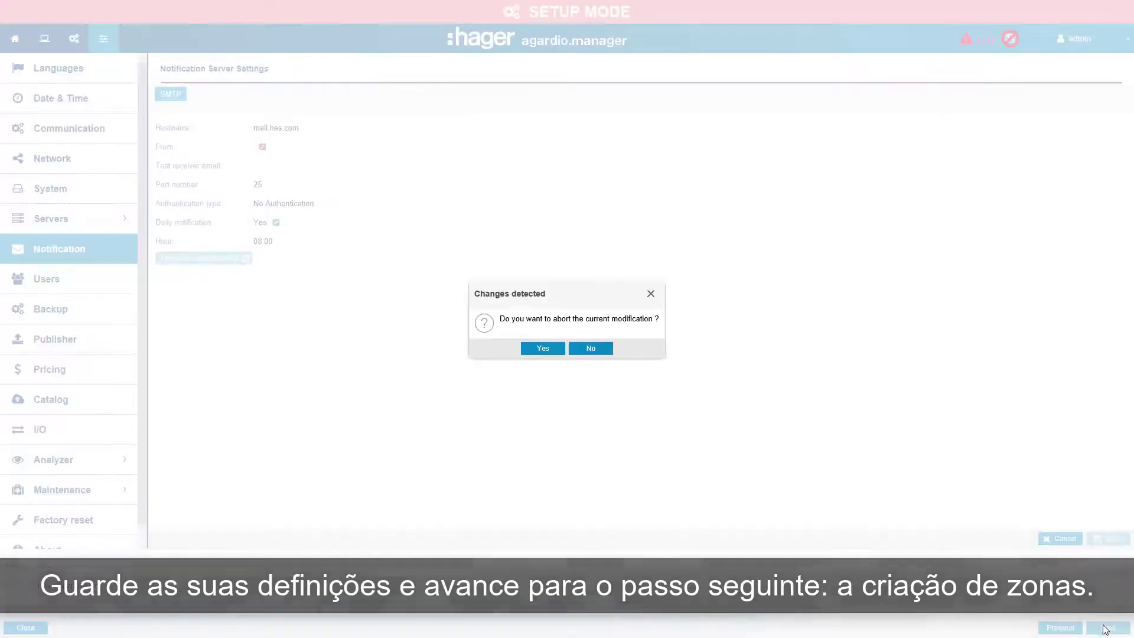
click(554, 350)
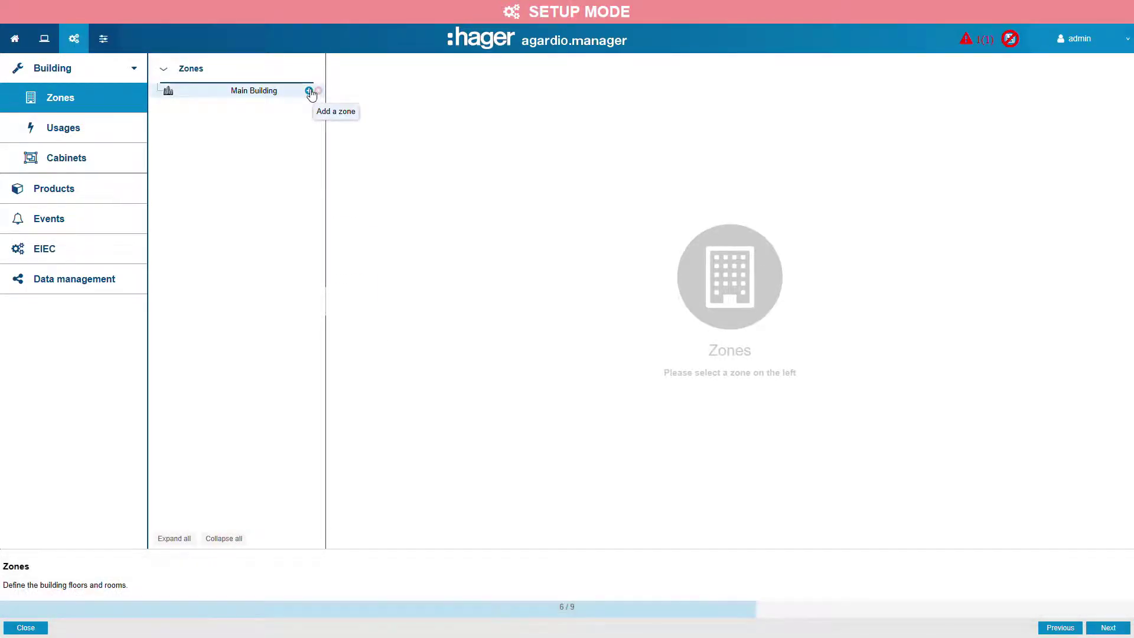
Add a zone named ground floor under Main Building with an area of 200 m2 and save it.
click(309, 91)
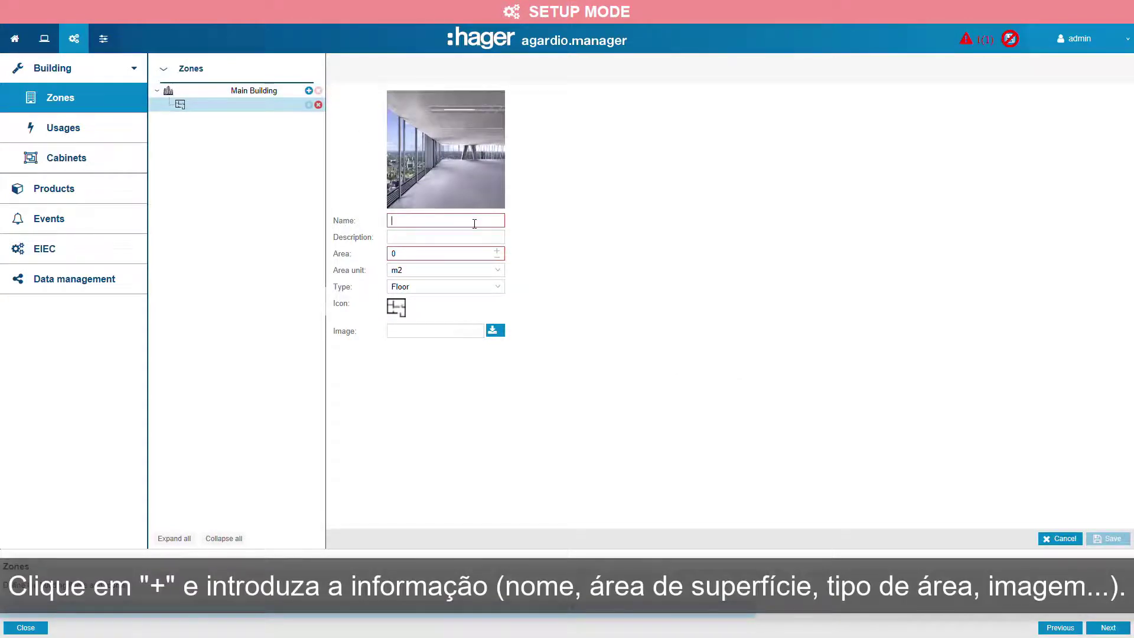
text(ground floor)
click(388, 255)
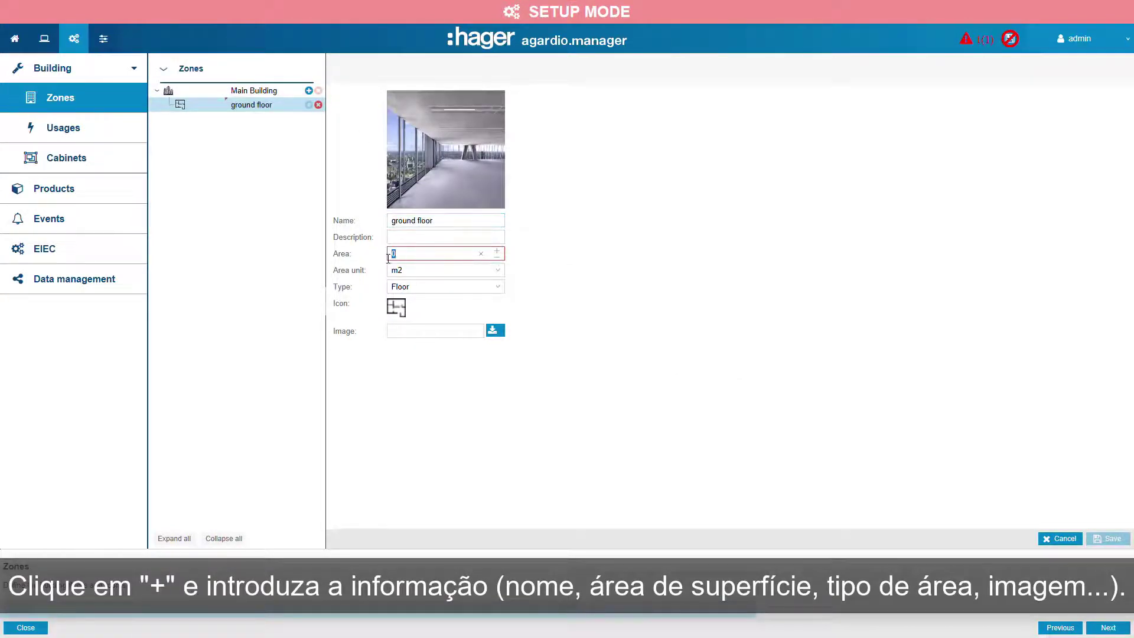
text(200)
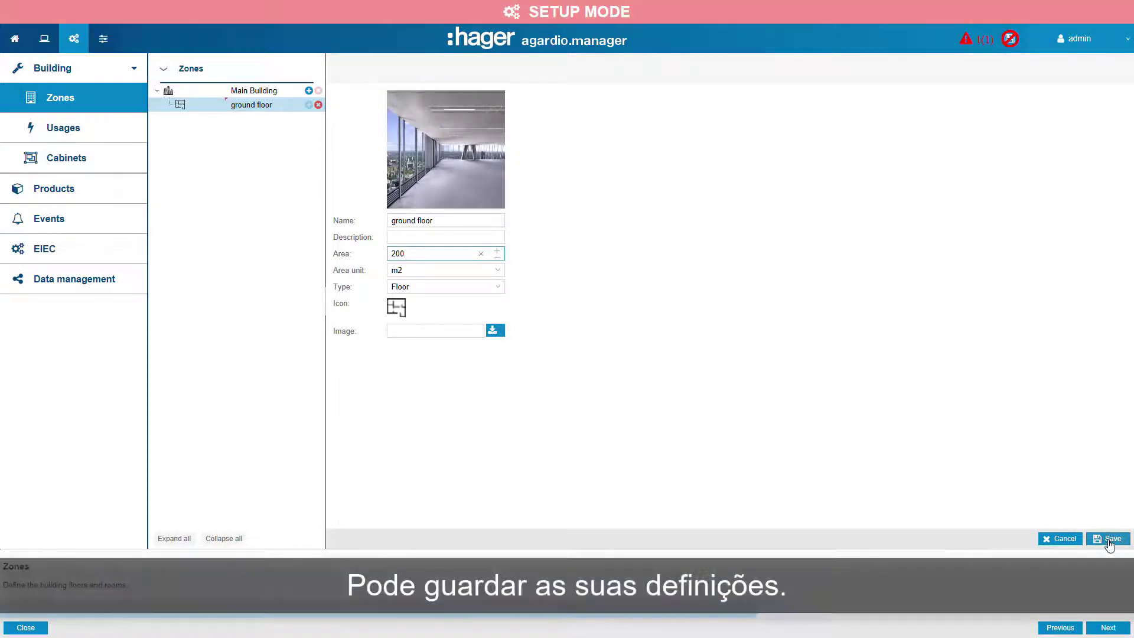
click(1109, 539)
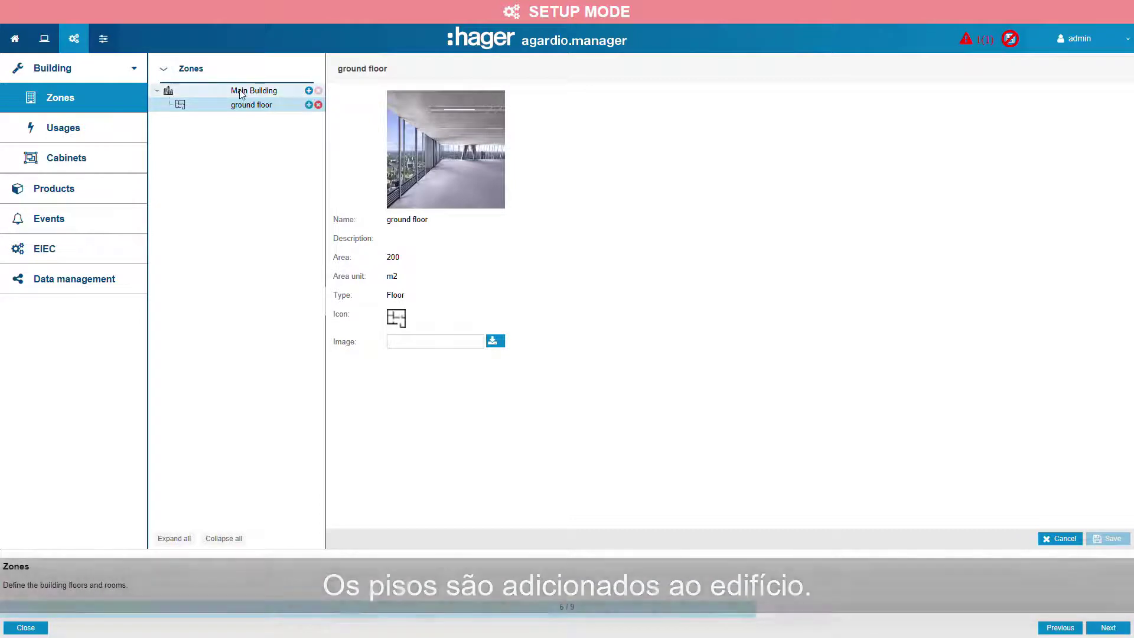
Add a second zone named first floor under Main Building with an area of 200 m2 and save it.
click(308, 90)
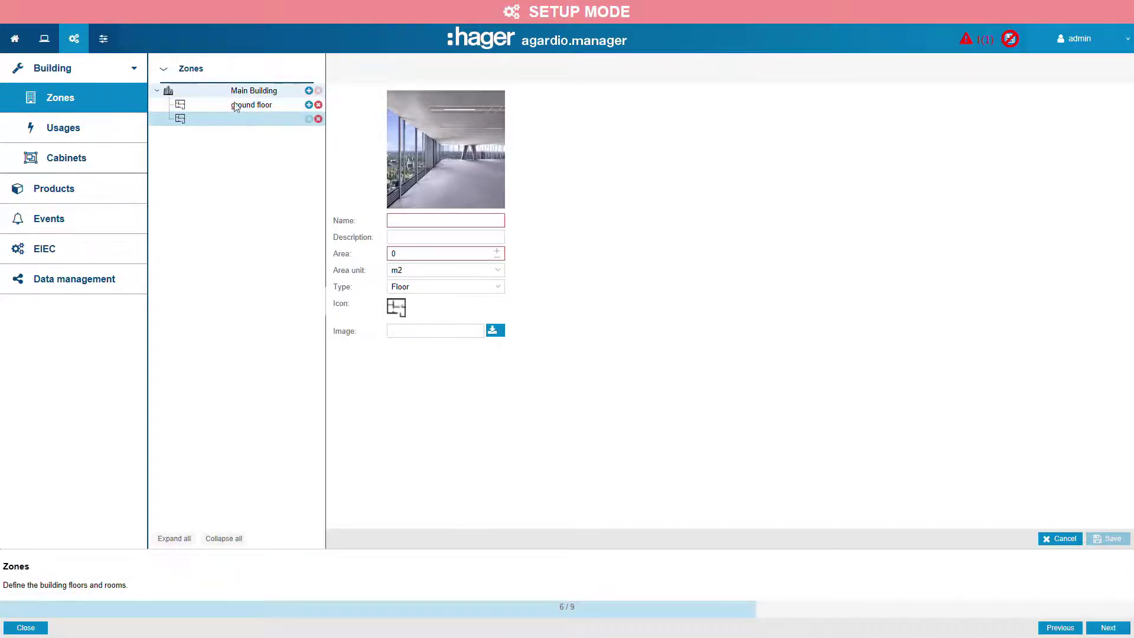
click(451, 223)
text(first flo)
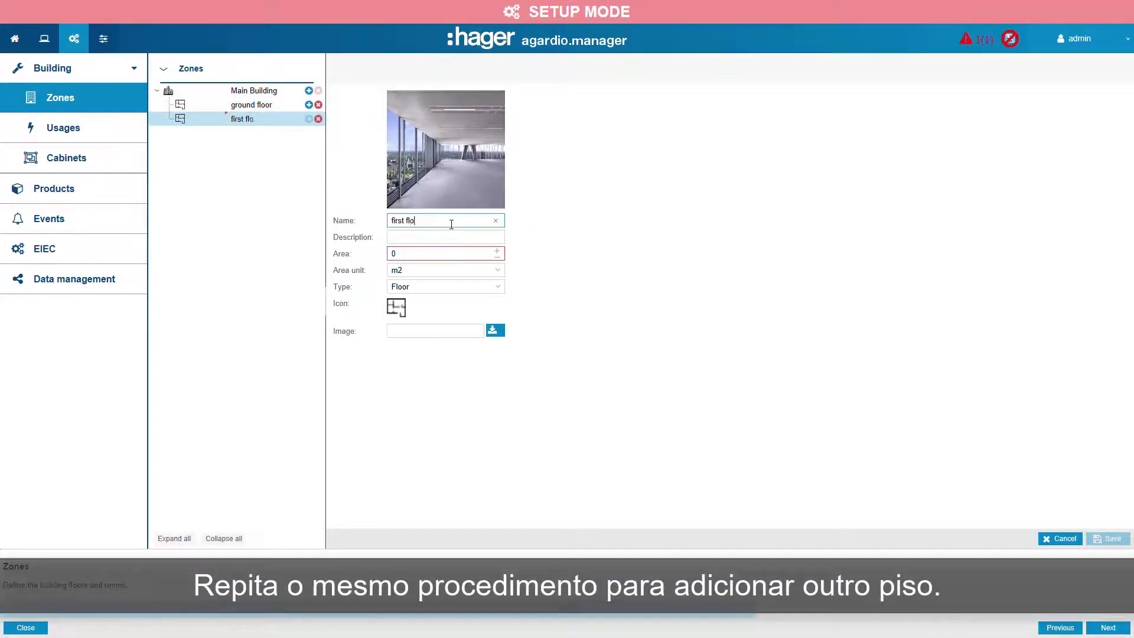
text(or)
click(453, 254)
text(200)
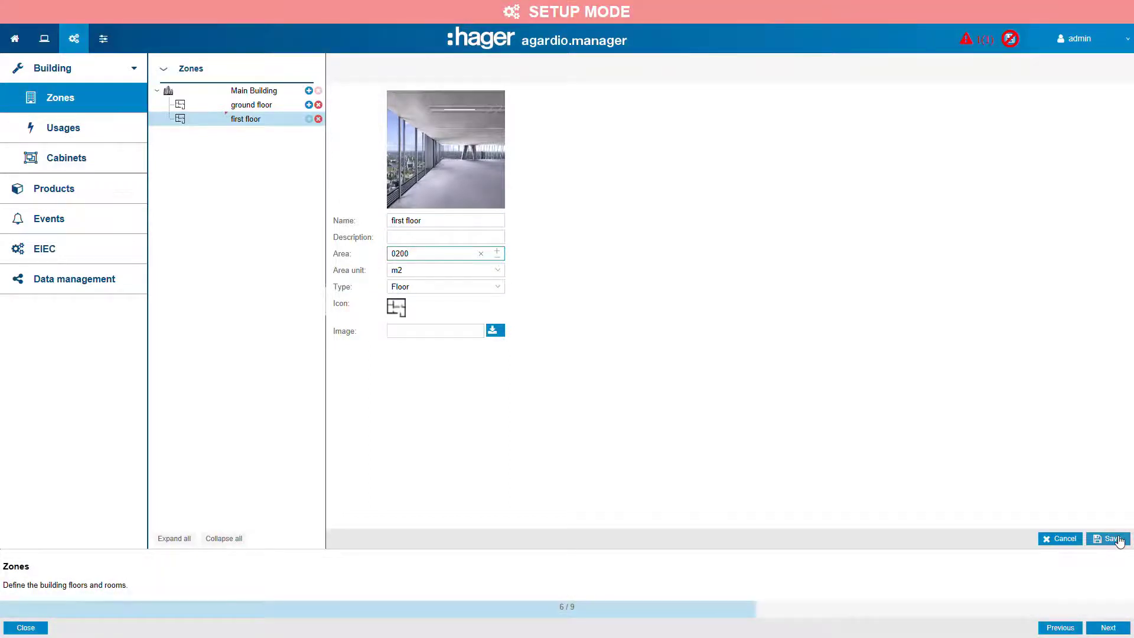
click(1118, 539)
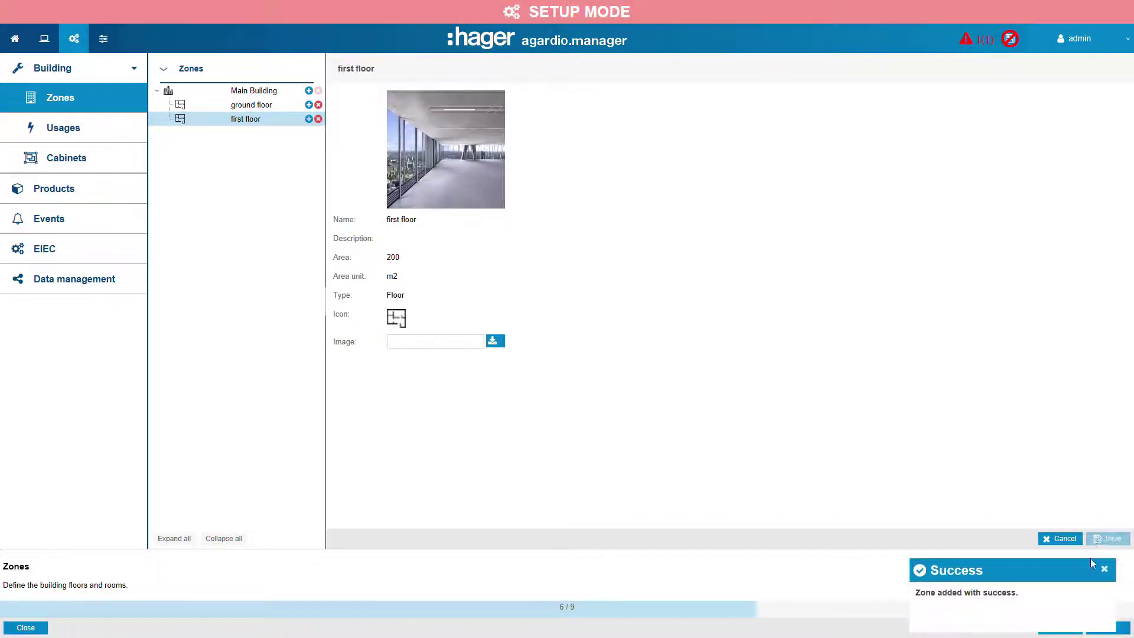
click(1104, 570)
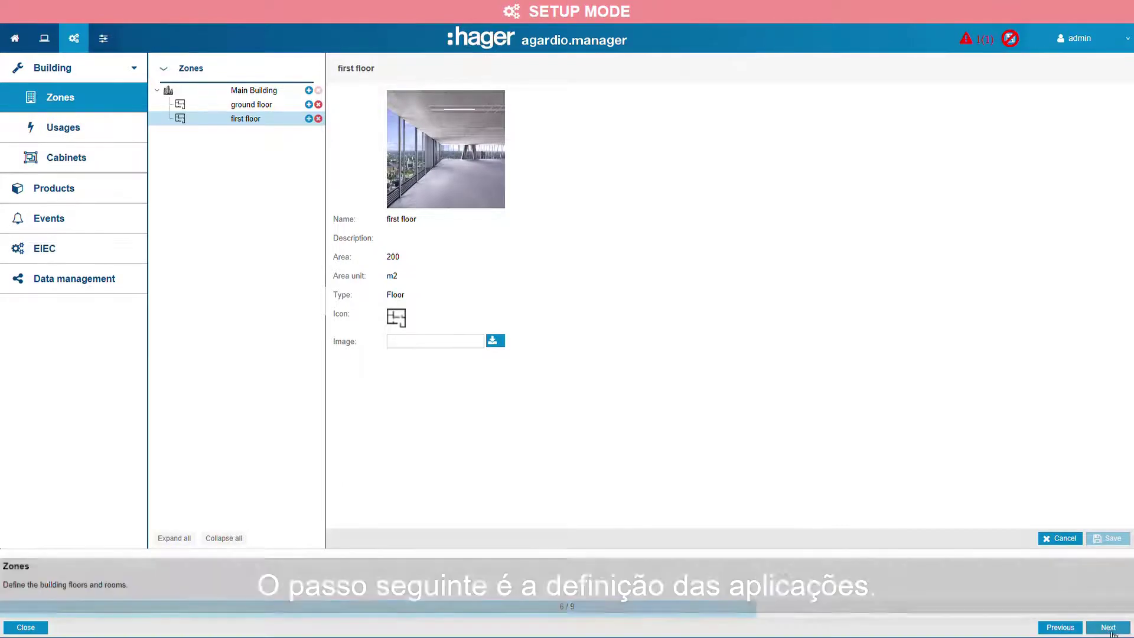
Advance to the usages step and rename the Custom 1 usage to EVCS, saving the change.
click(1111, 630)
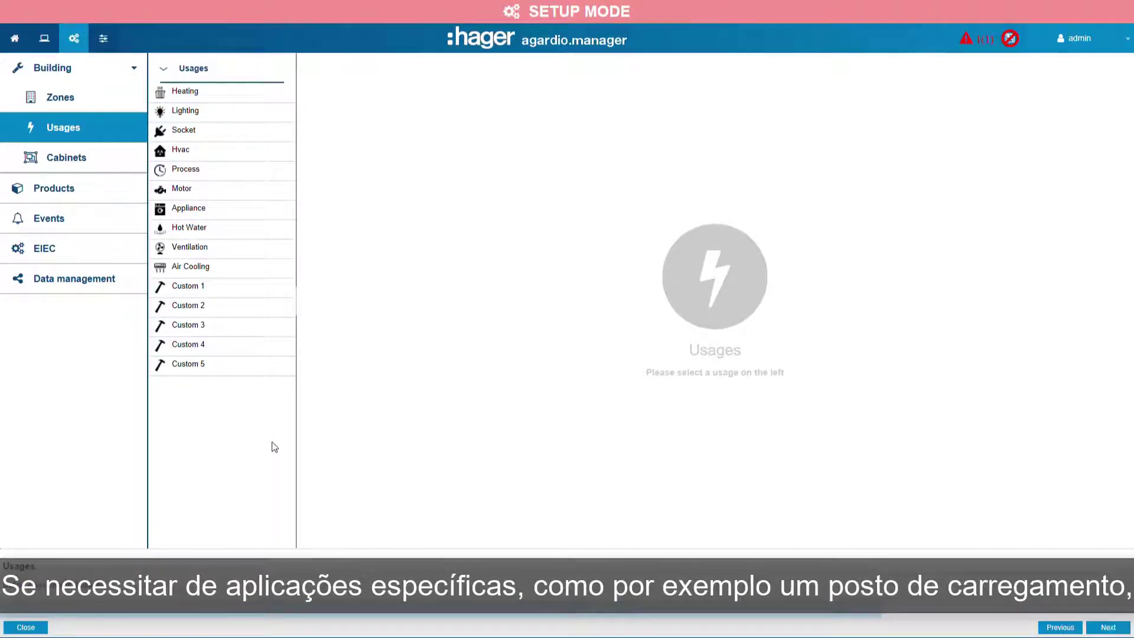
click(192, 290)
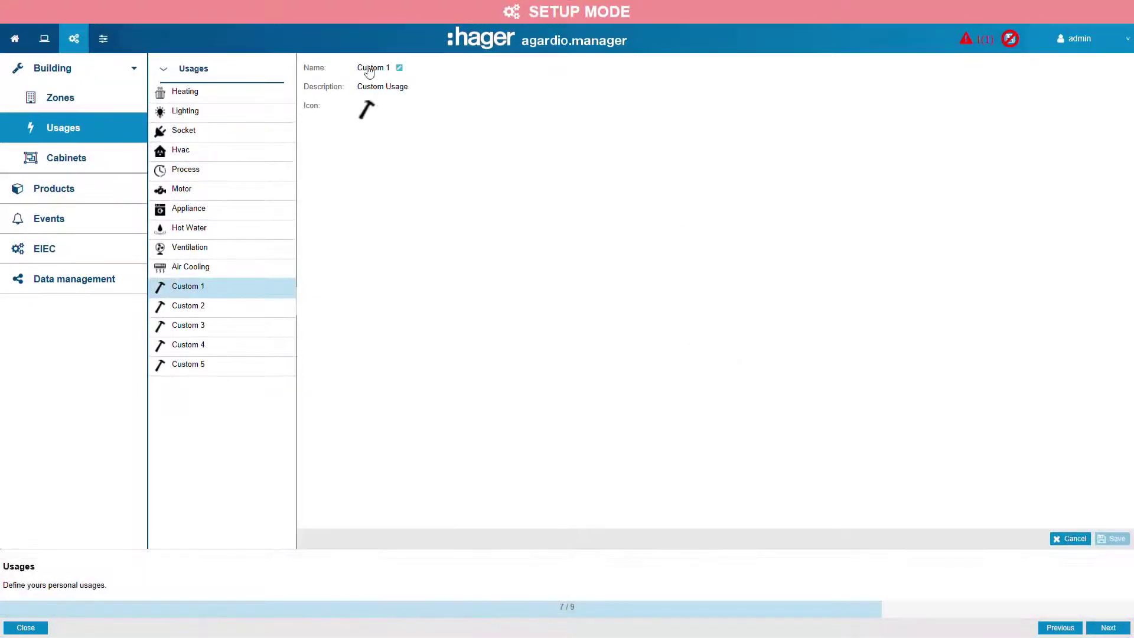
click(378, 69)
key(BackSpace)
text(EVCS)
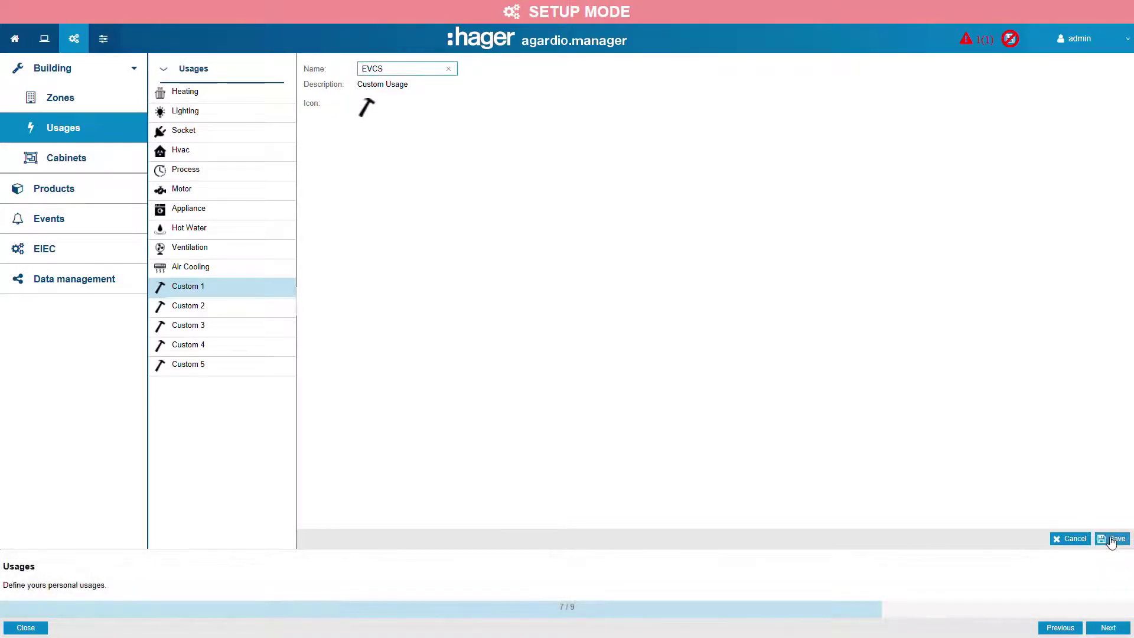
click(1111, 540)
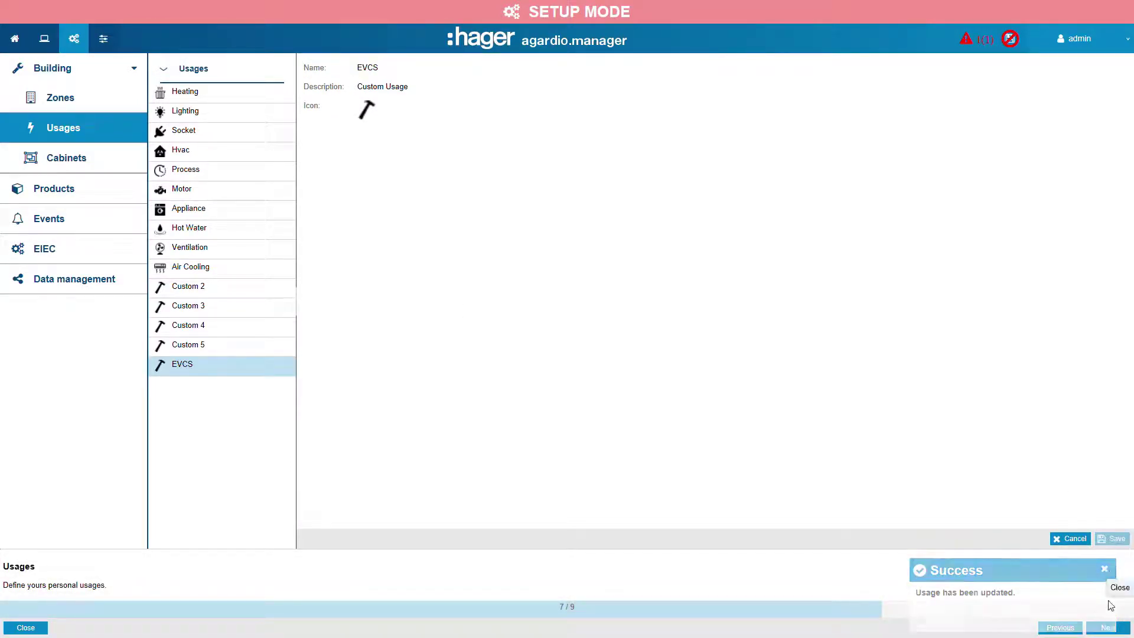
Advance to the cabinets step and add a cabinet named secondary cabinet located on the first floor.
click(1118, 630)
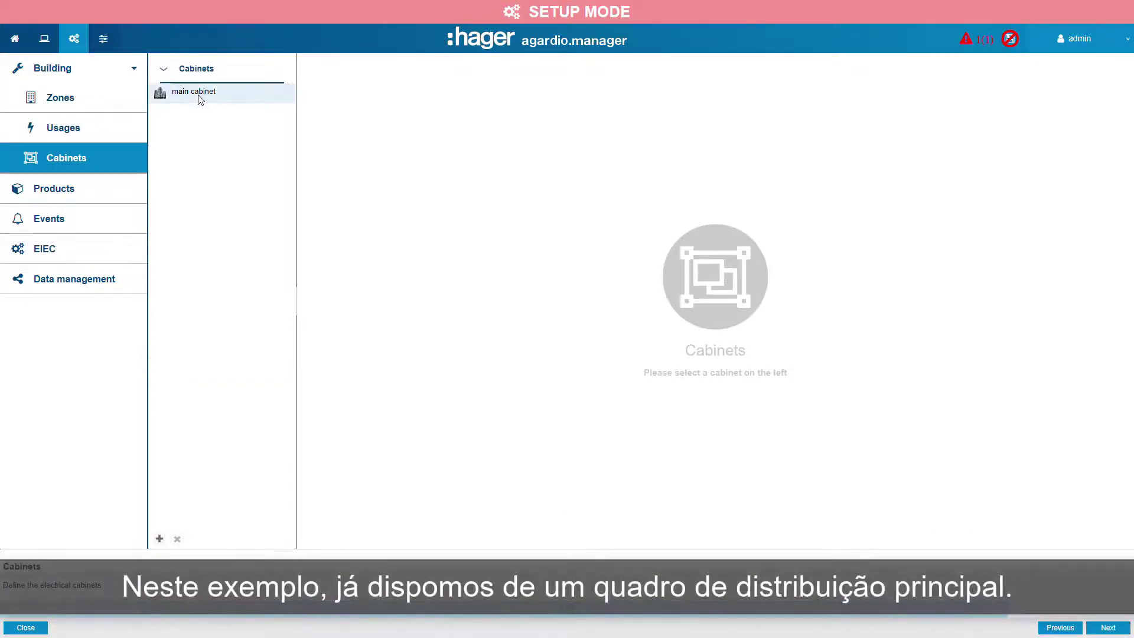
click(200, 97)
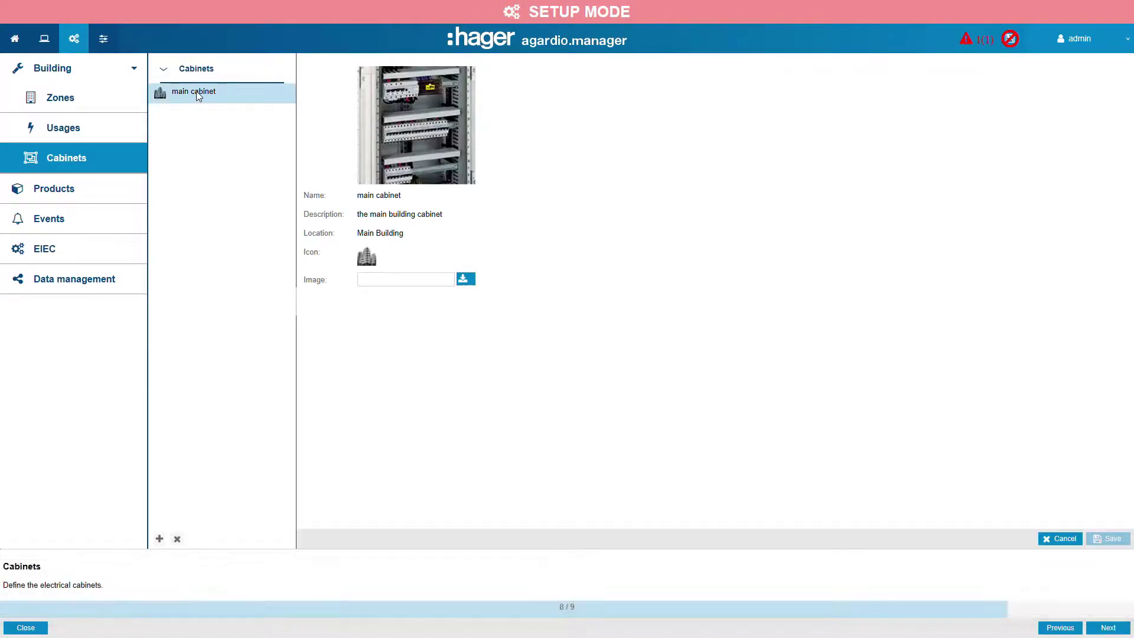
click(160, 539)
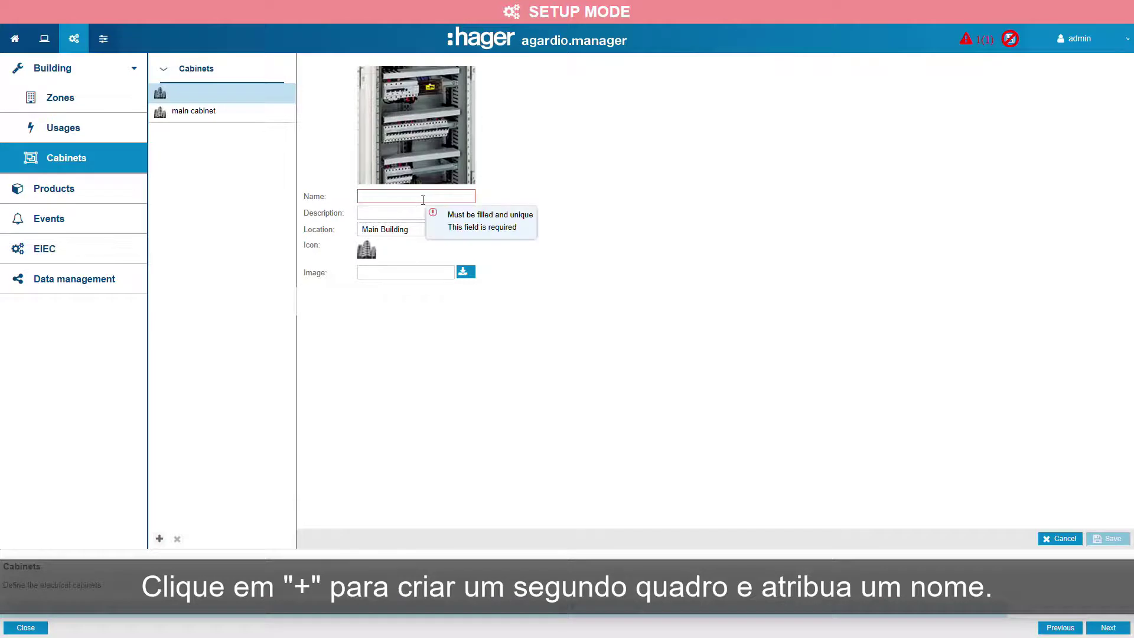
text(secondary cabine)
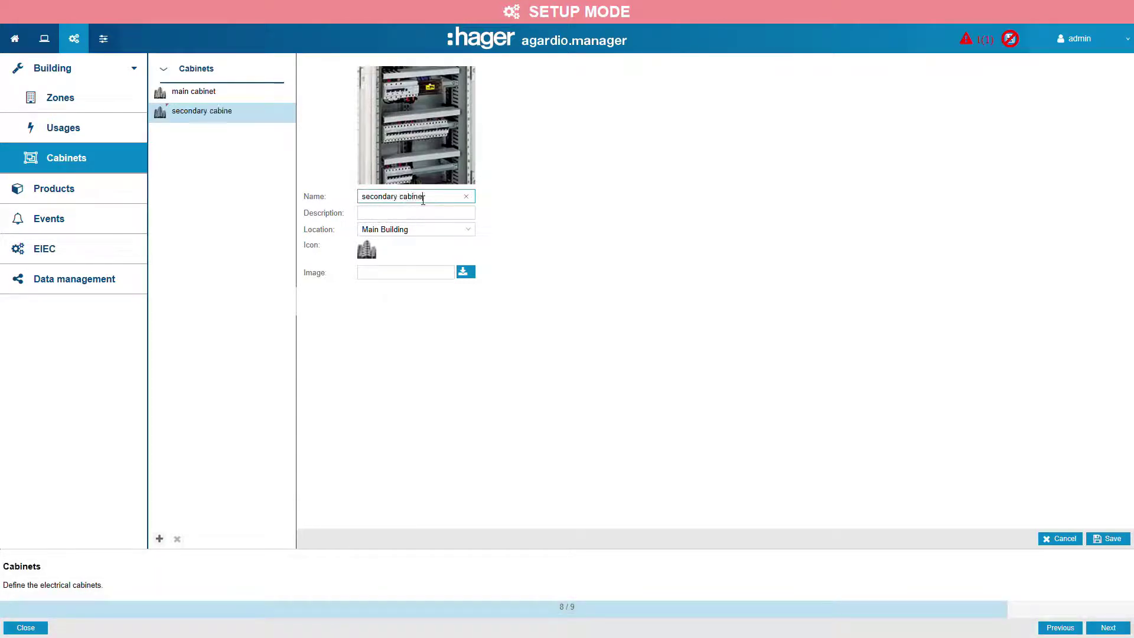
text(t)
click(473, 232)
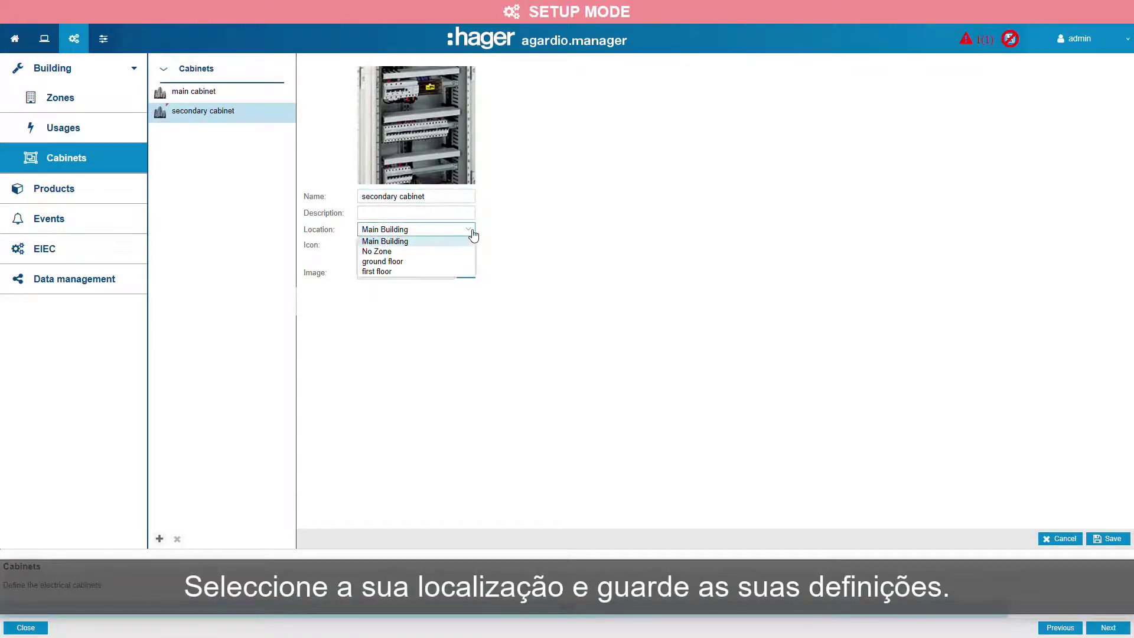
click(449, 271)
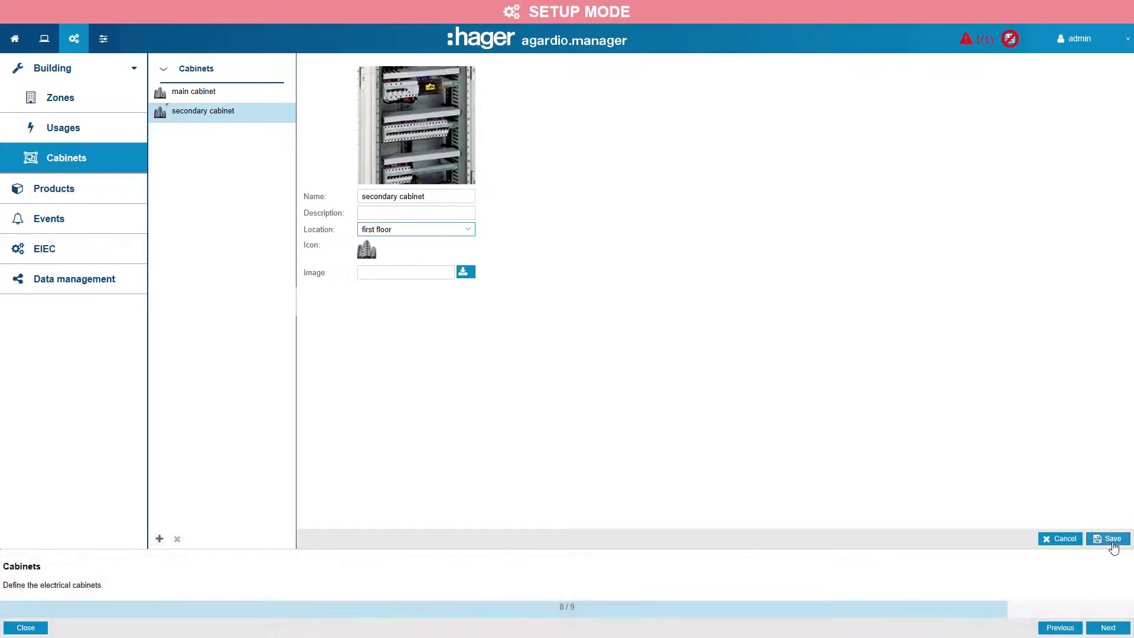
click(1108, 538)
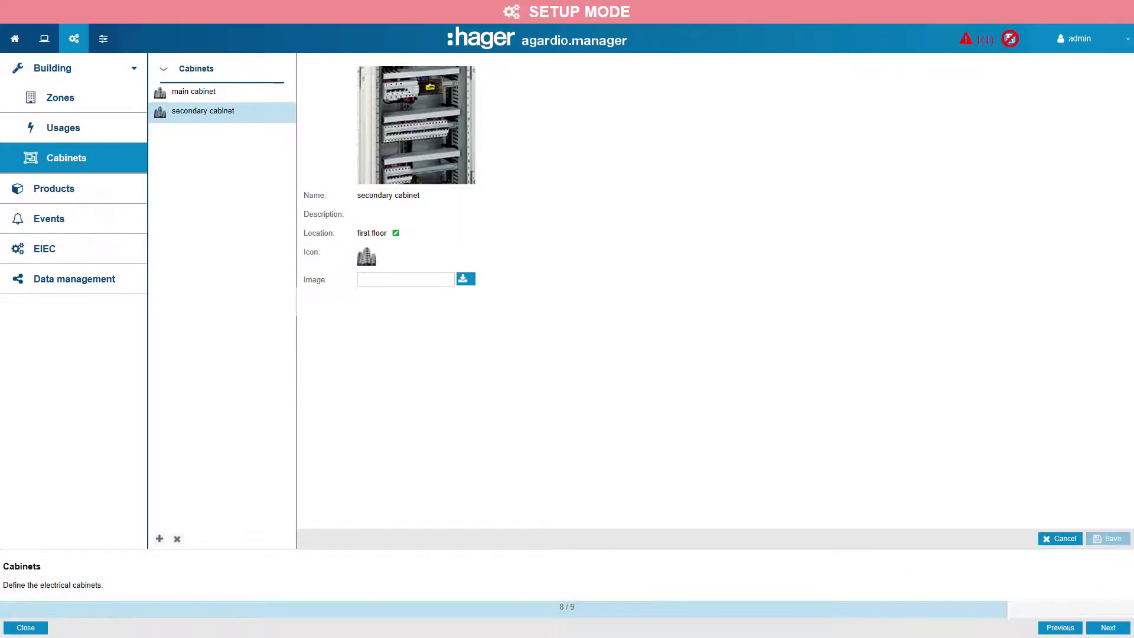
Advance to the product catalog, select SM103E and enable storage for PF1, PF2 and PF3.
click(1108, 628)
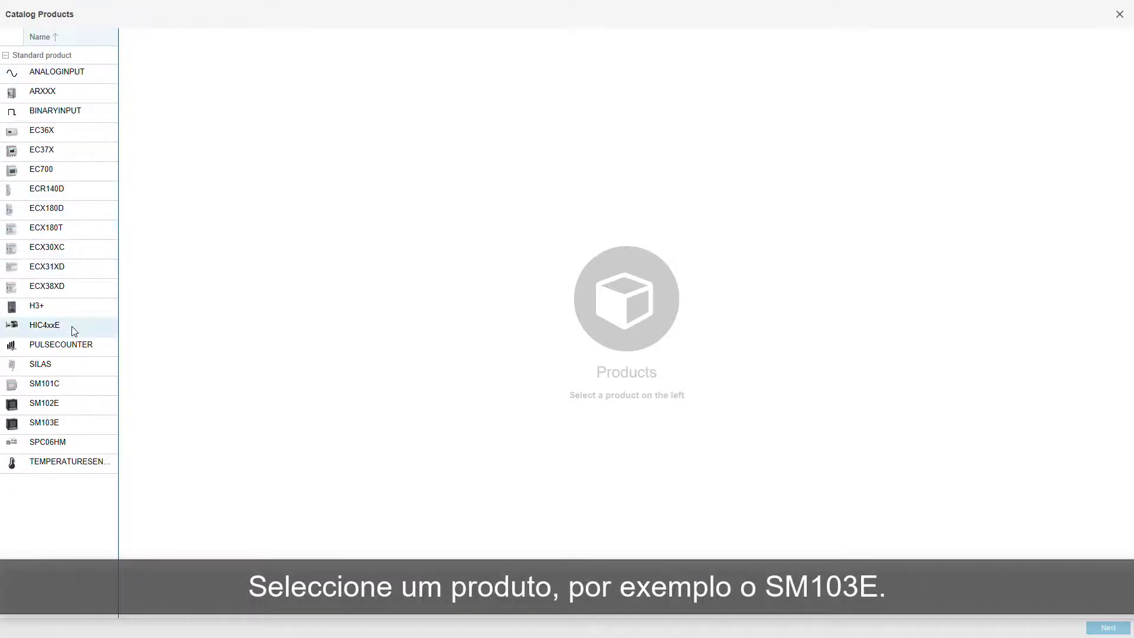
click(48, 430)
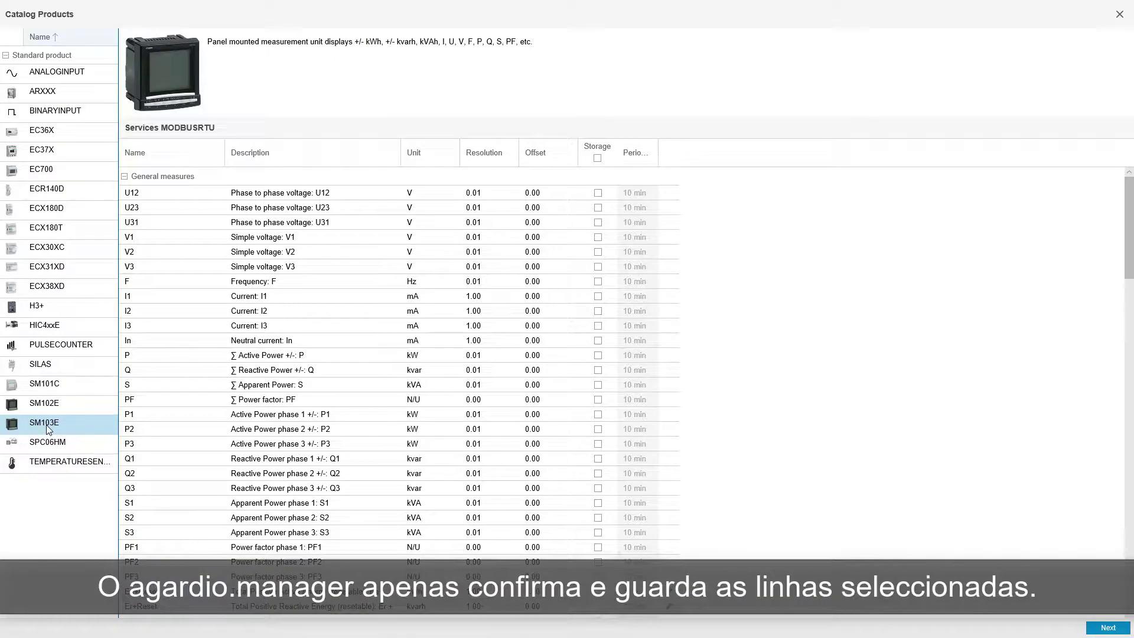
scroll(1088, 227, down, 6)
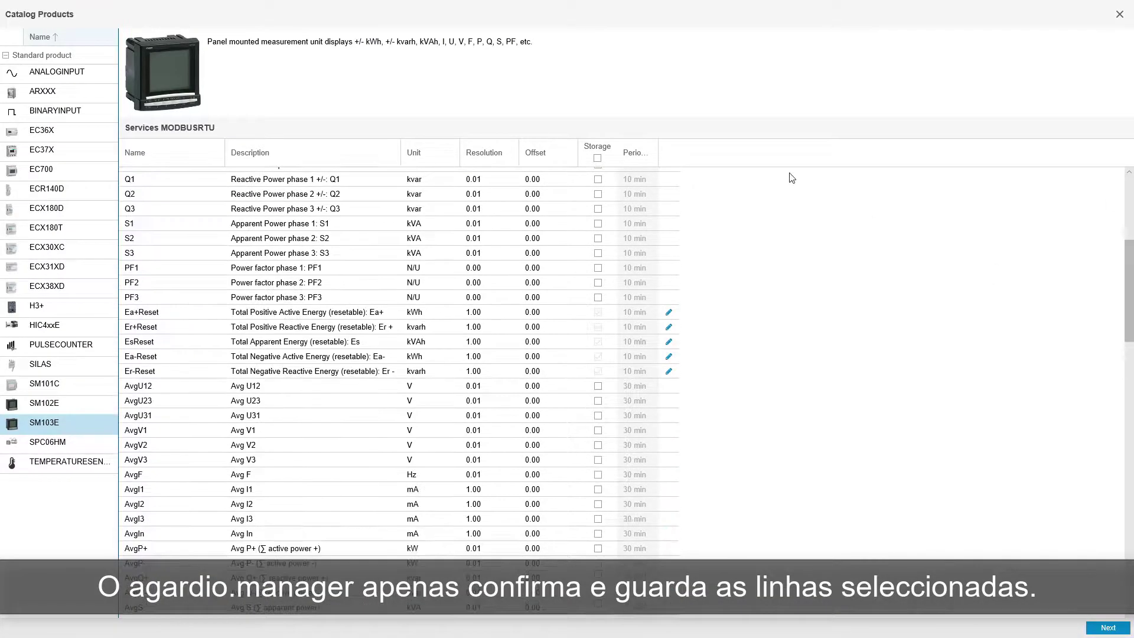
click(598, 268)
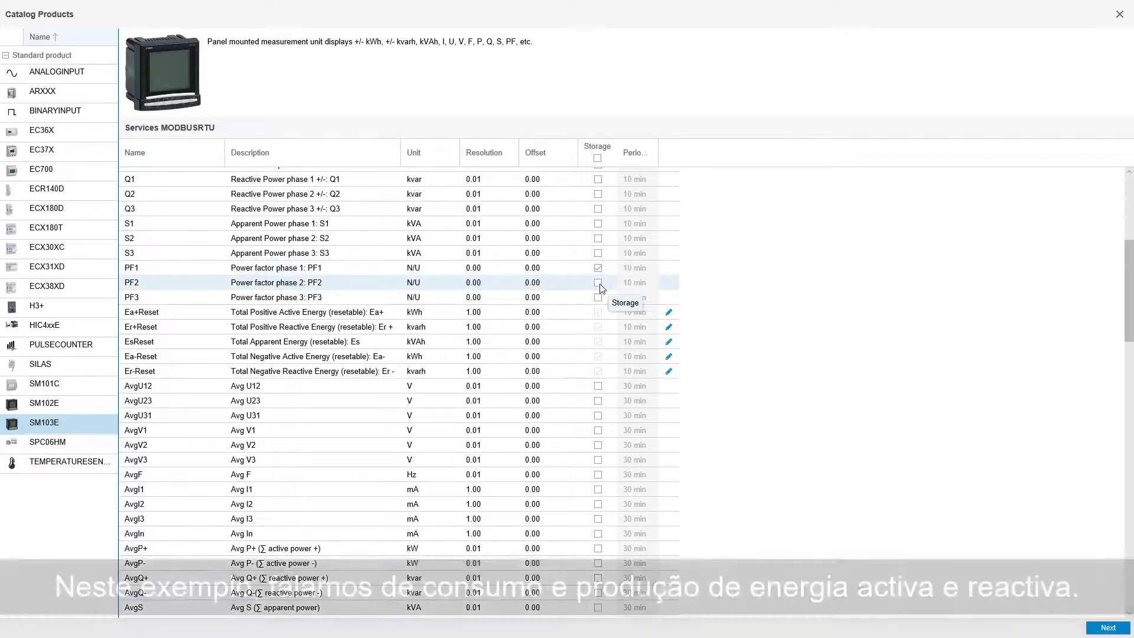
click(599, 282)
click(599, 298)
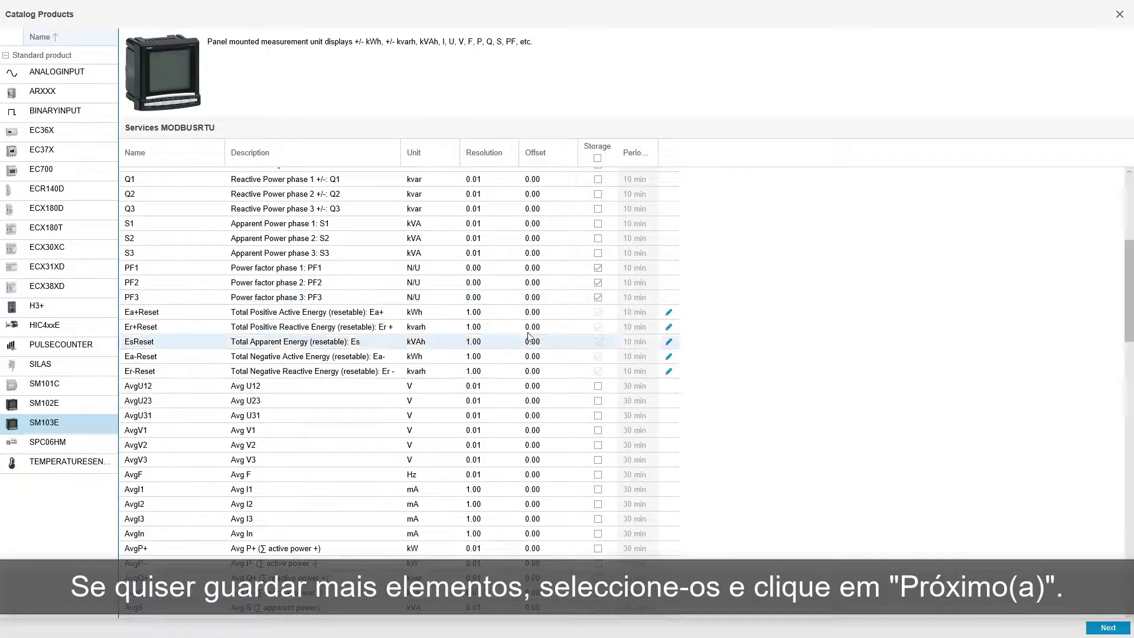
Name the product Main meter with zone Main Building, cabinet main cabinet and source Main Grid.
click(1107, 626)
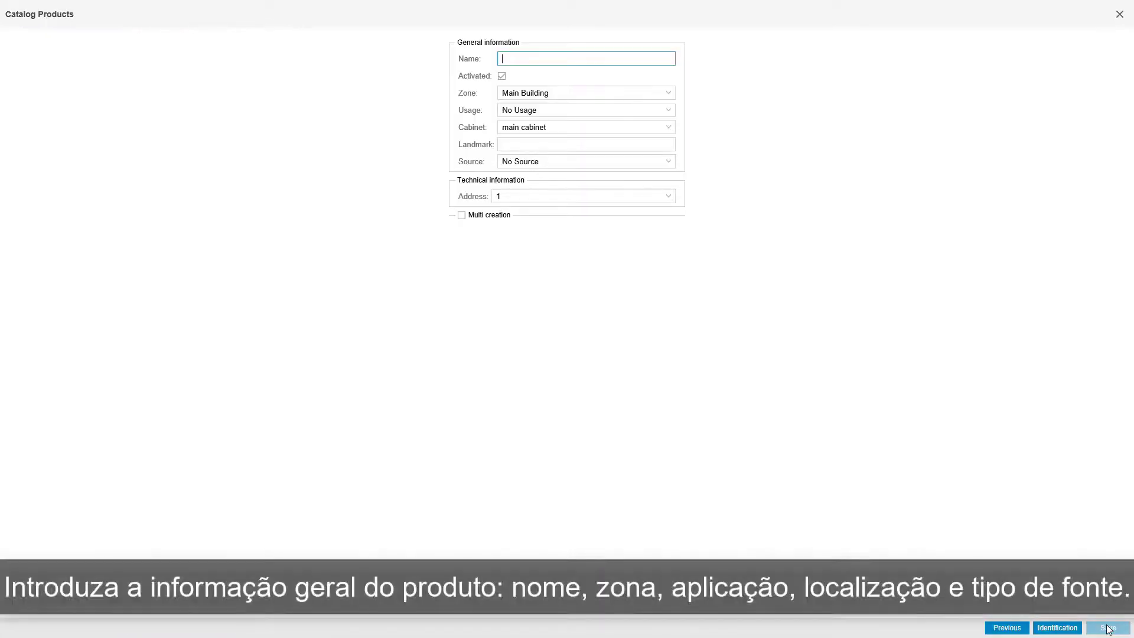
text(Main meter)
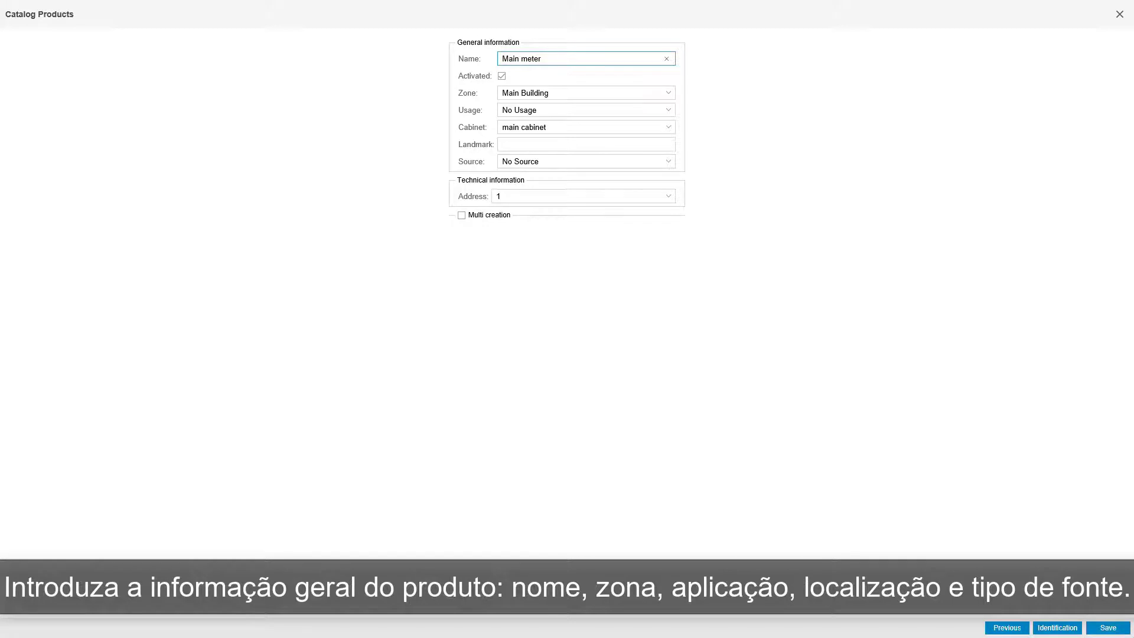
click(569, 96)
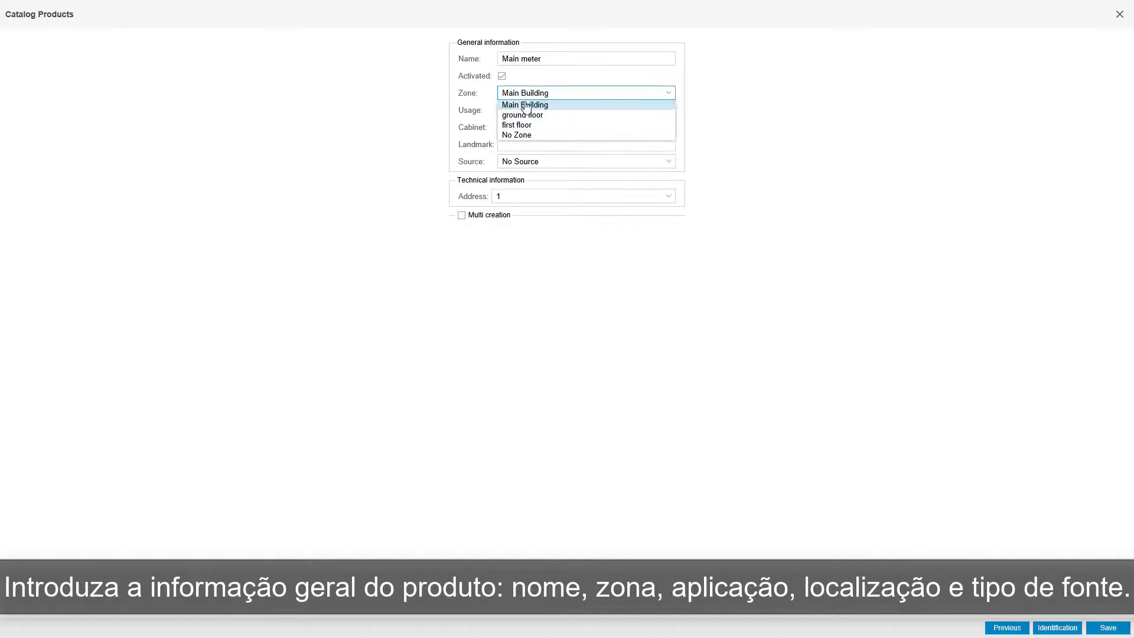
click(562, 106)
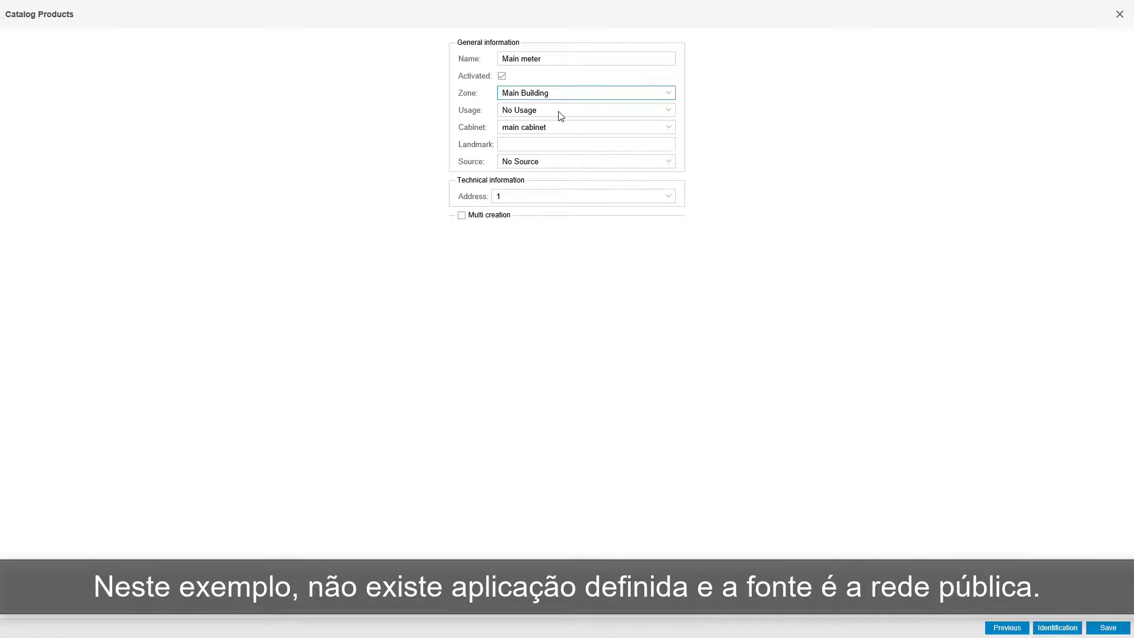
click(546, 128)
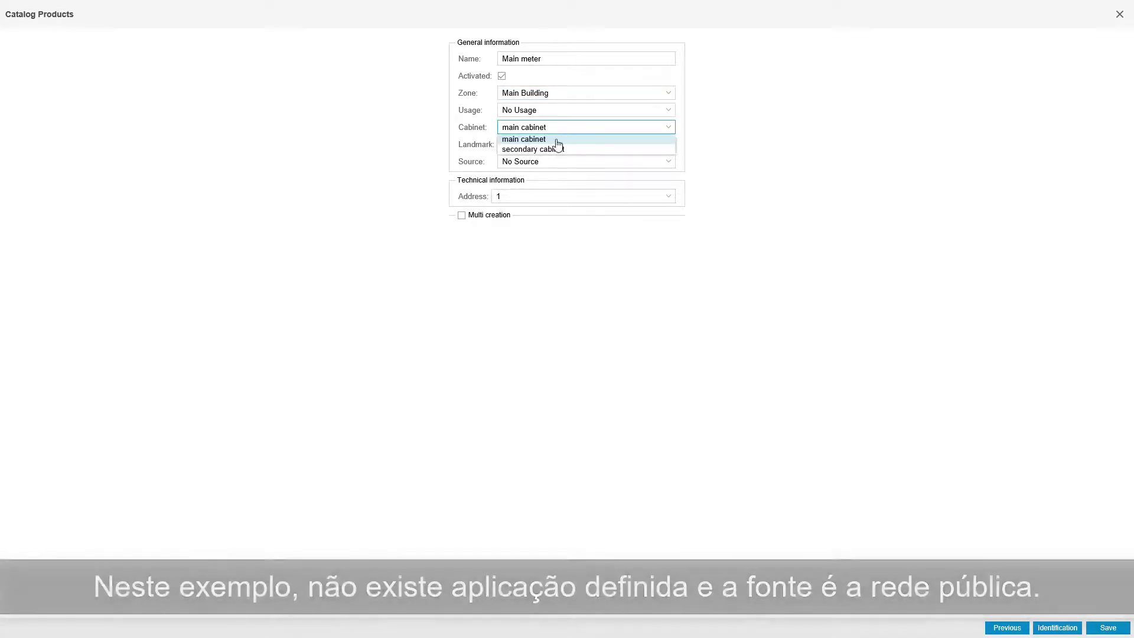
click(550, 137)
click(549, 161)
click(544, 185)
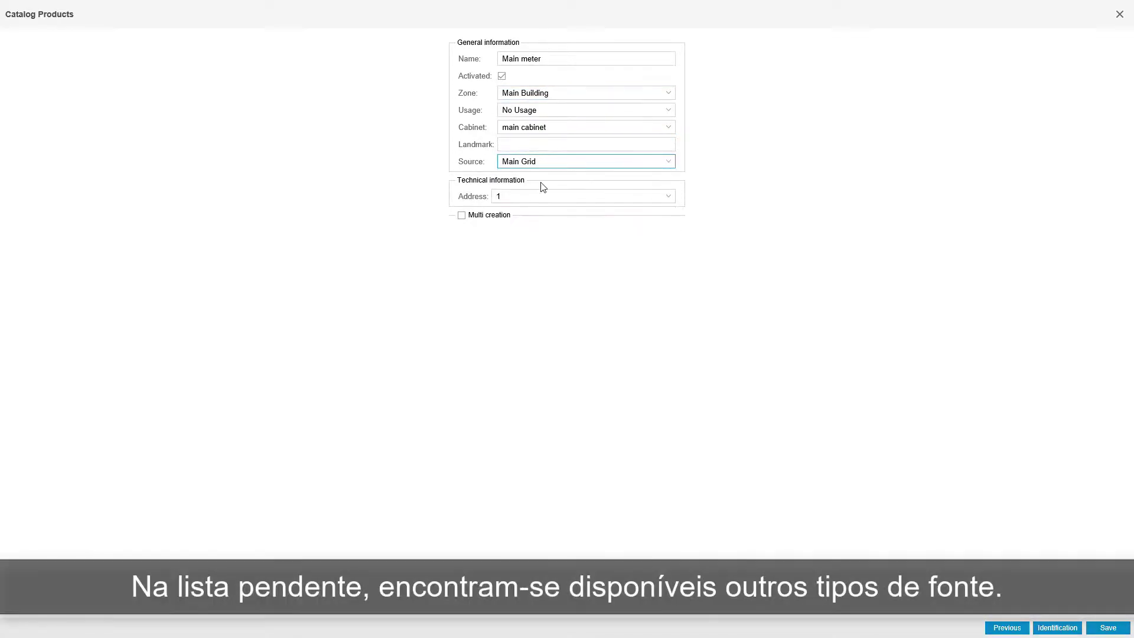
click(546, 162)
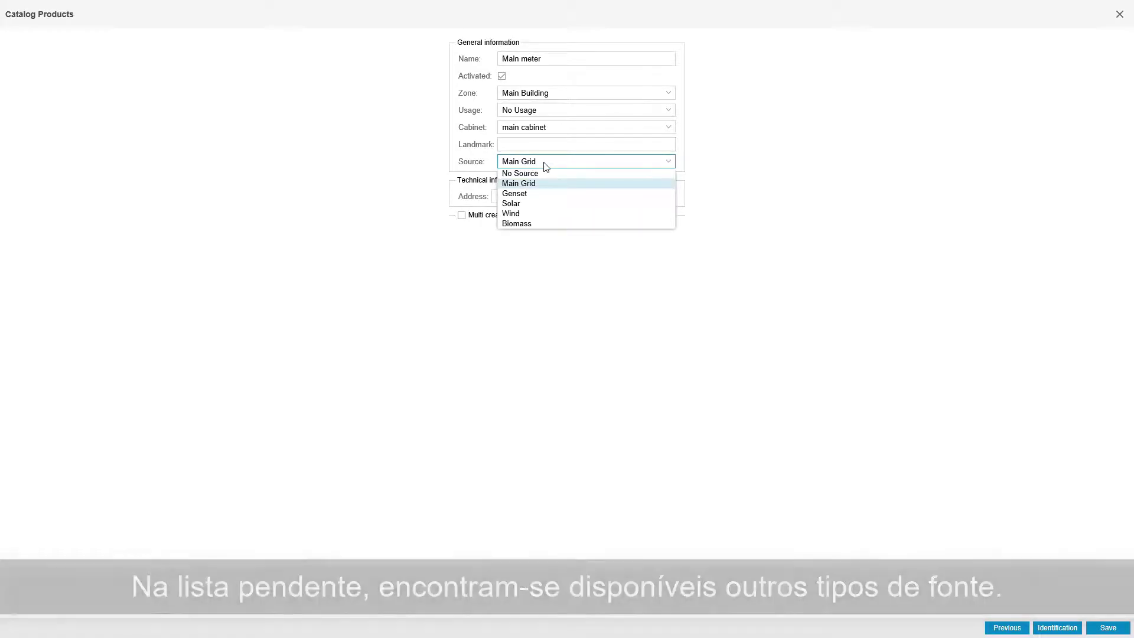
click(547, 238)
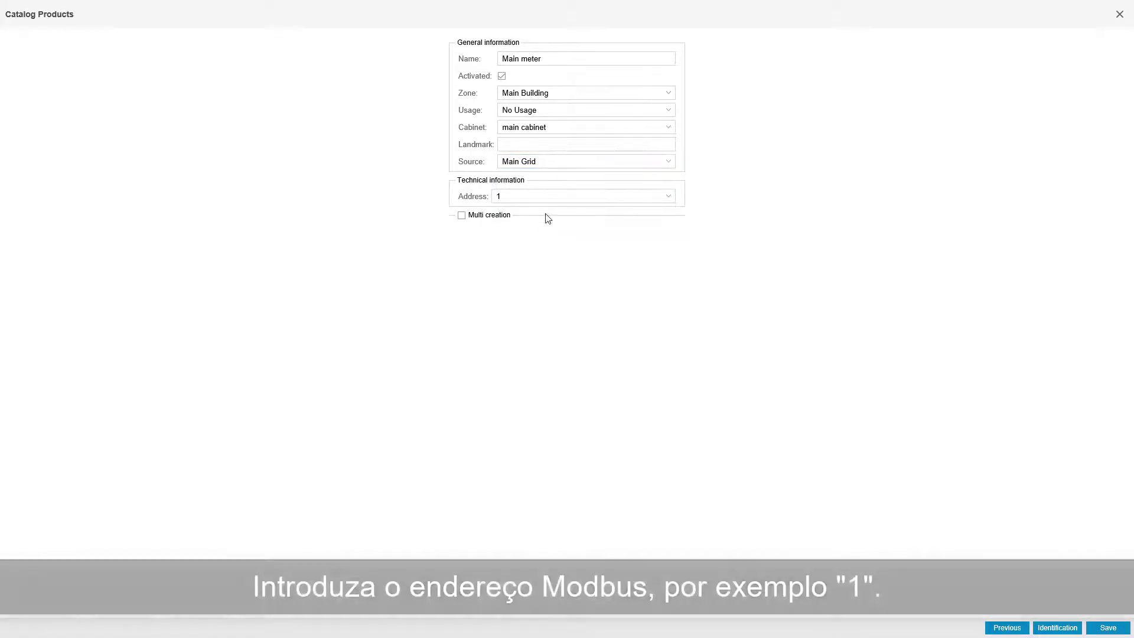
Set the product's Modbus address to 1 and save the product.
click(559, 196)
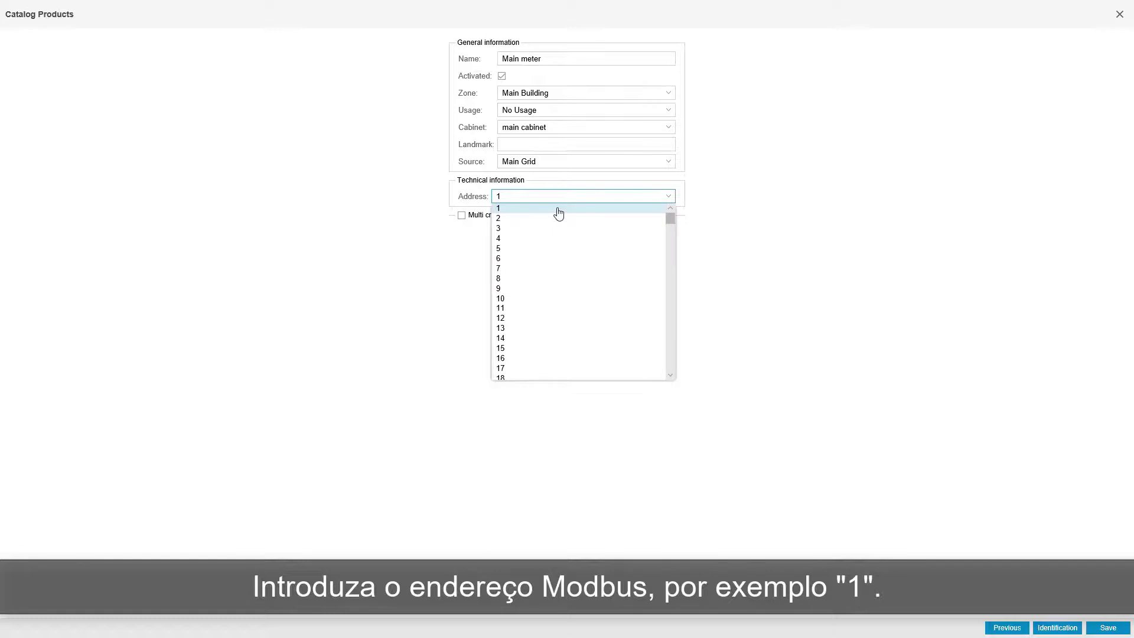
click(559, 213)
click(1106, 630)
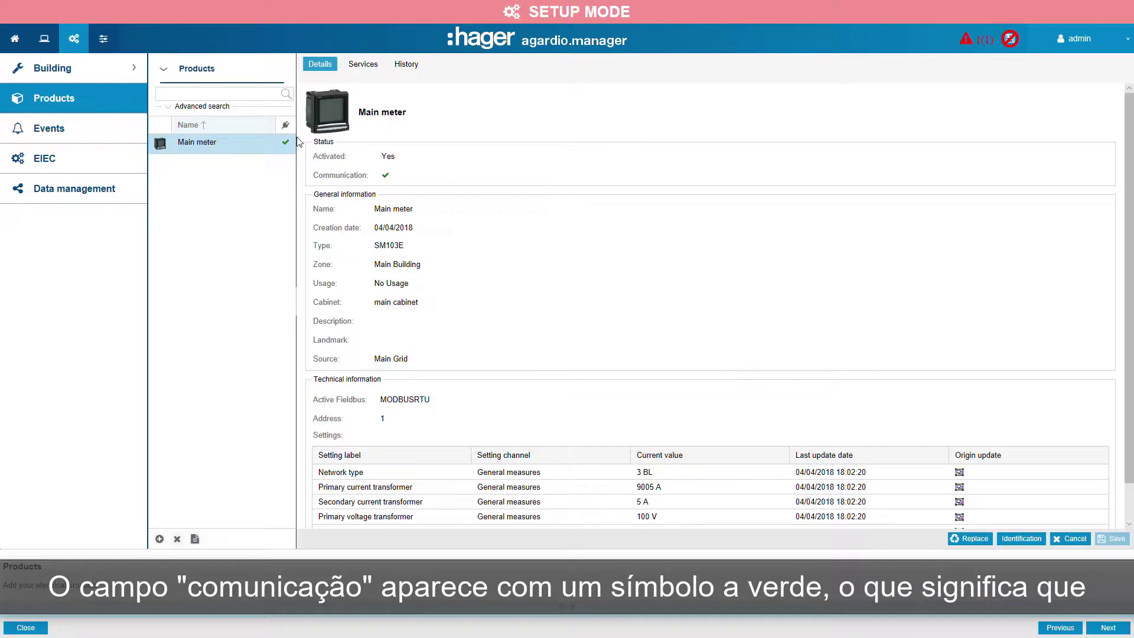
Start adding a new product and choose the ECR140D meter from the catalog.
mouse_move(289, 141)
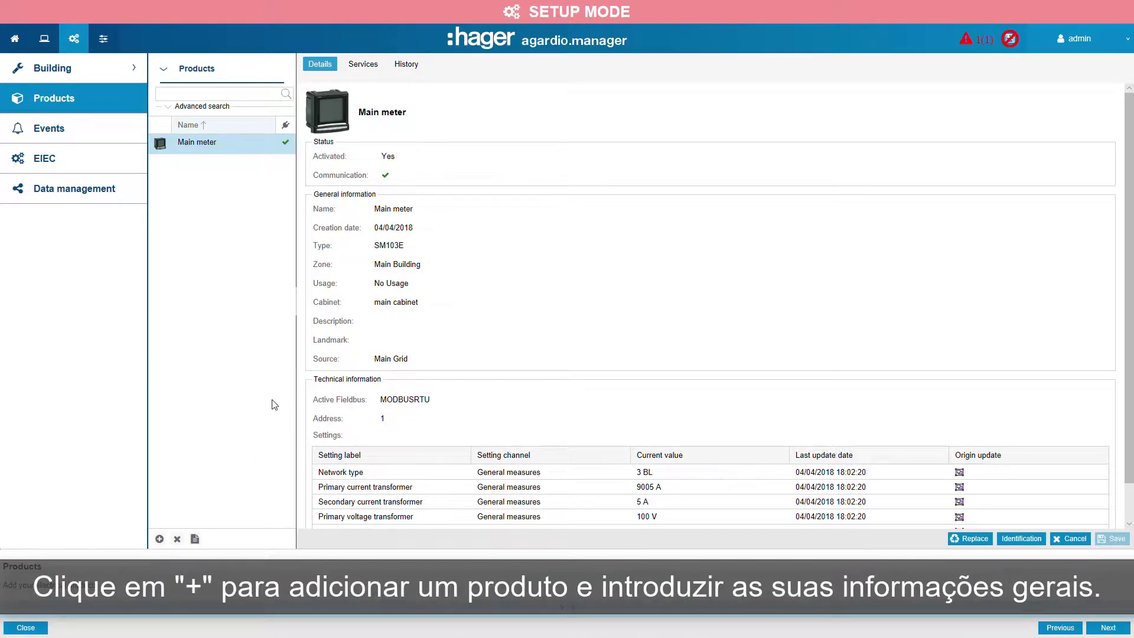
click(160, 539)
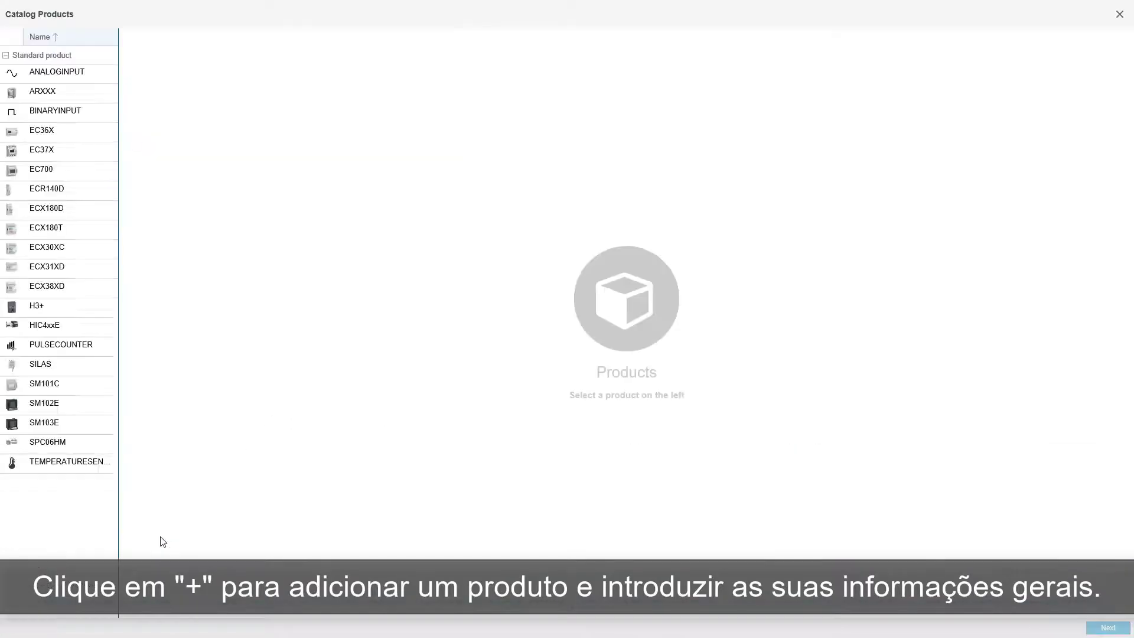
click(44, 190)
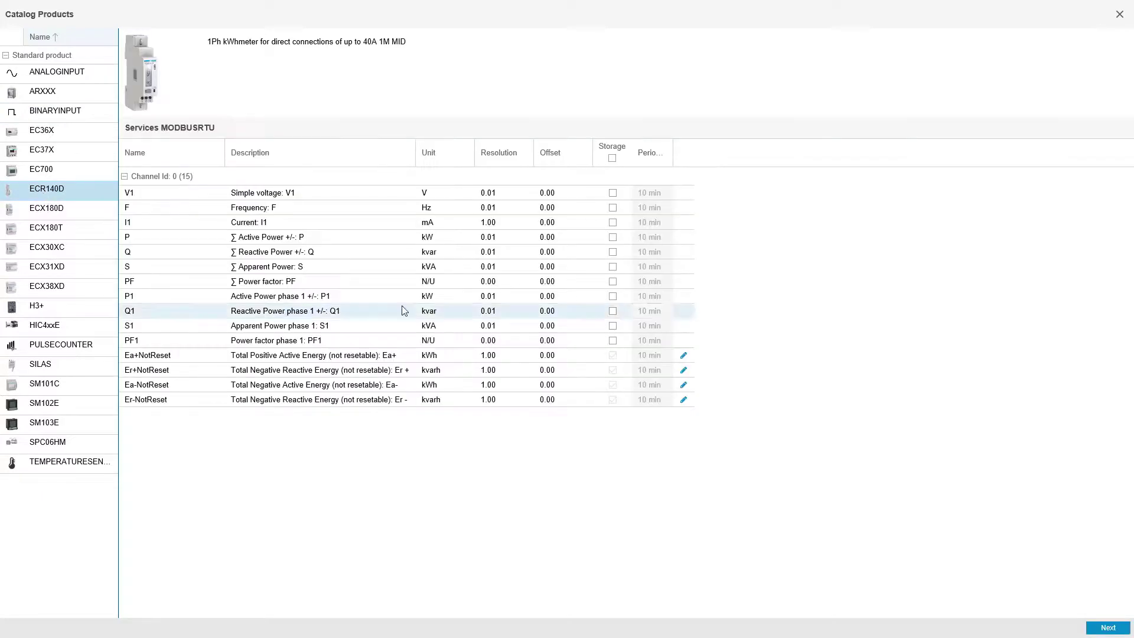
click(1107, 627)
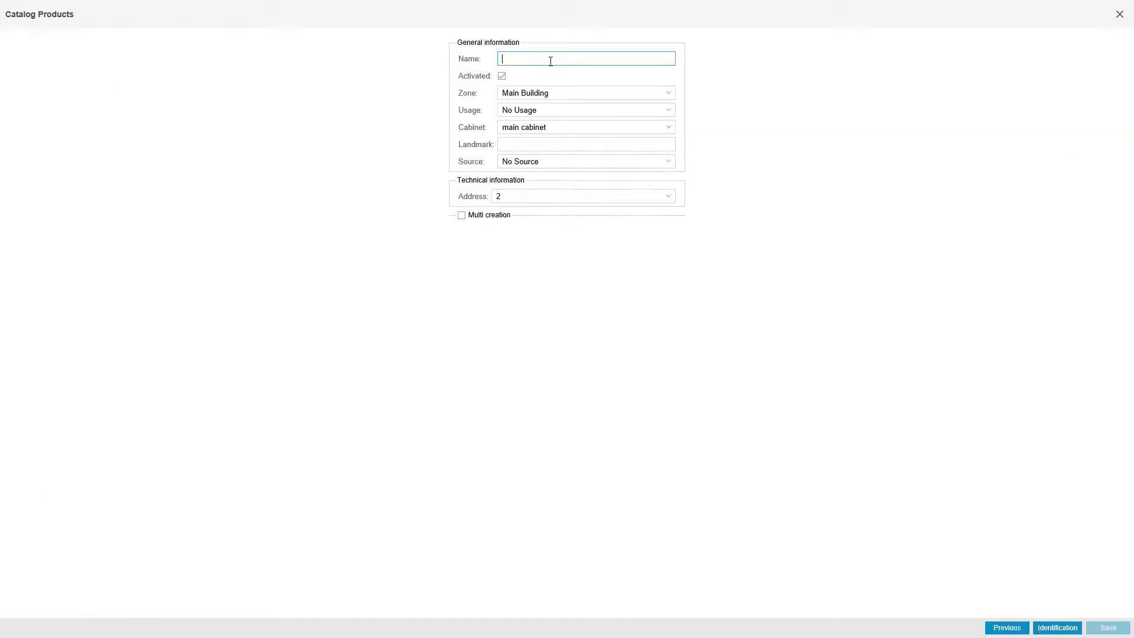
Name the product lighting restaurant, with zone ground floor and usage Lighting.
text(I)
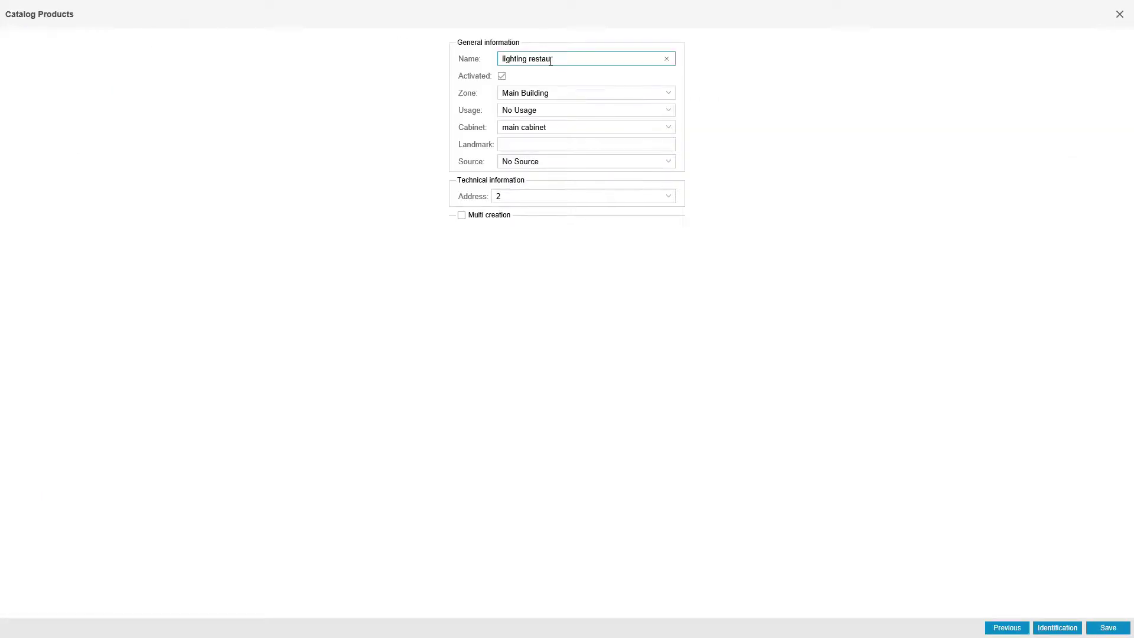
click(564, 94)
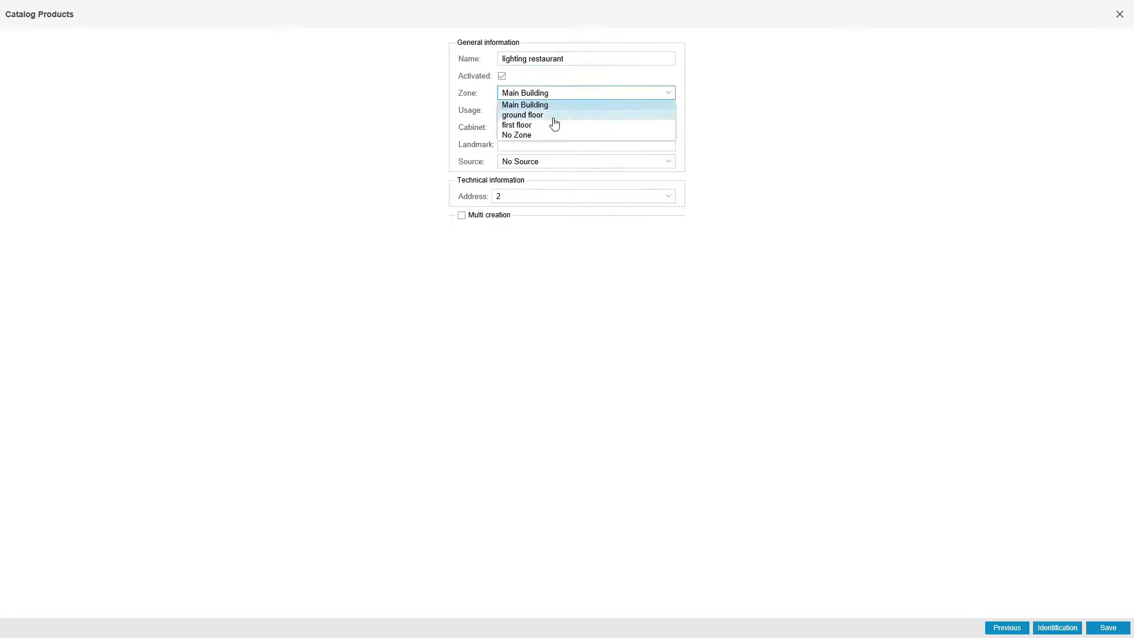
click(553, 115)
click(569, 109)
click(542, 143)
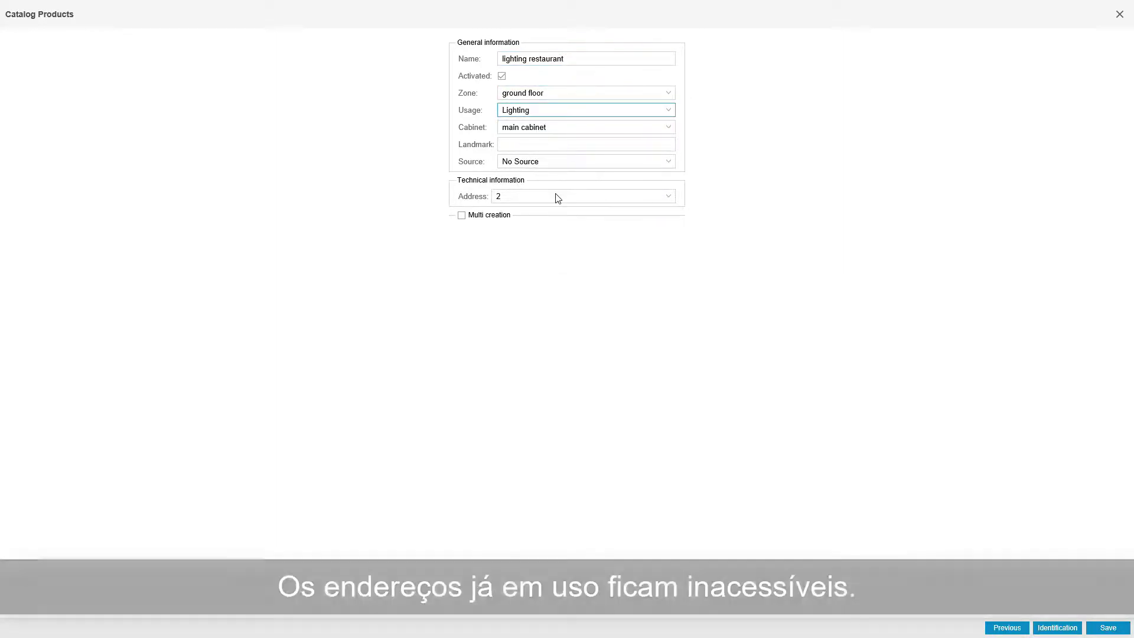
Keep the product's Modbus address at 2 and save the lighting restaurant product.
click(556, 196)
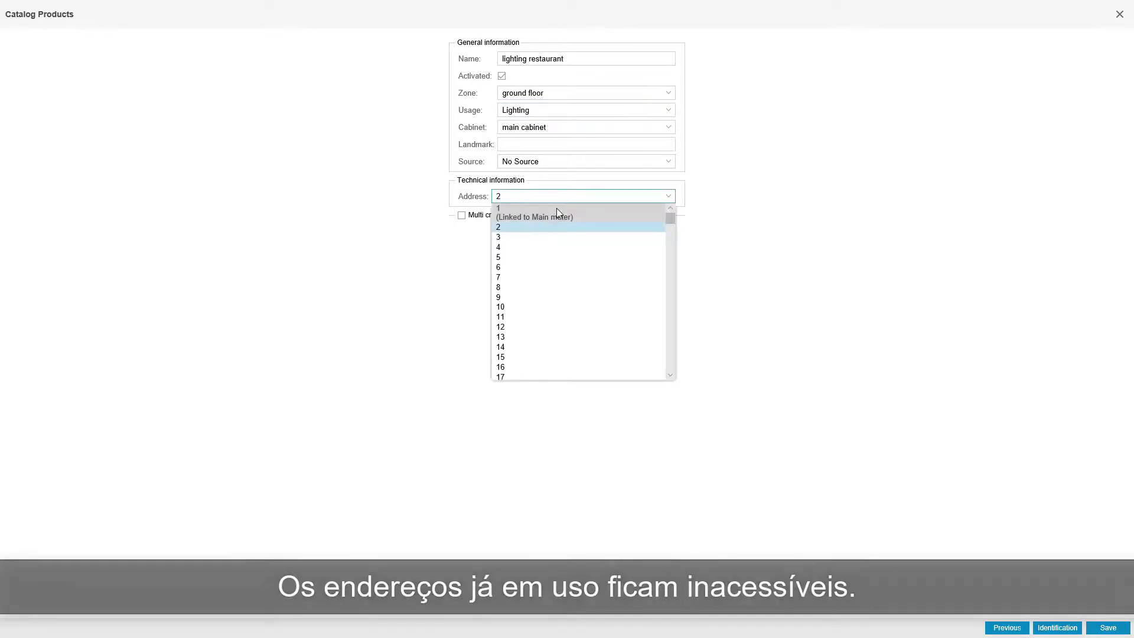
click(773, 175)
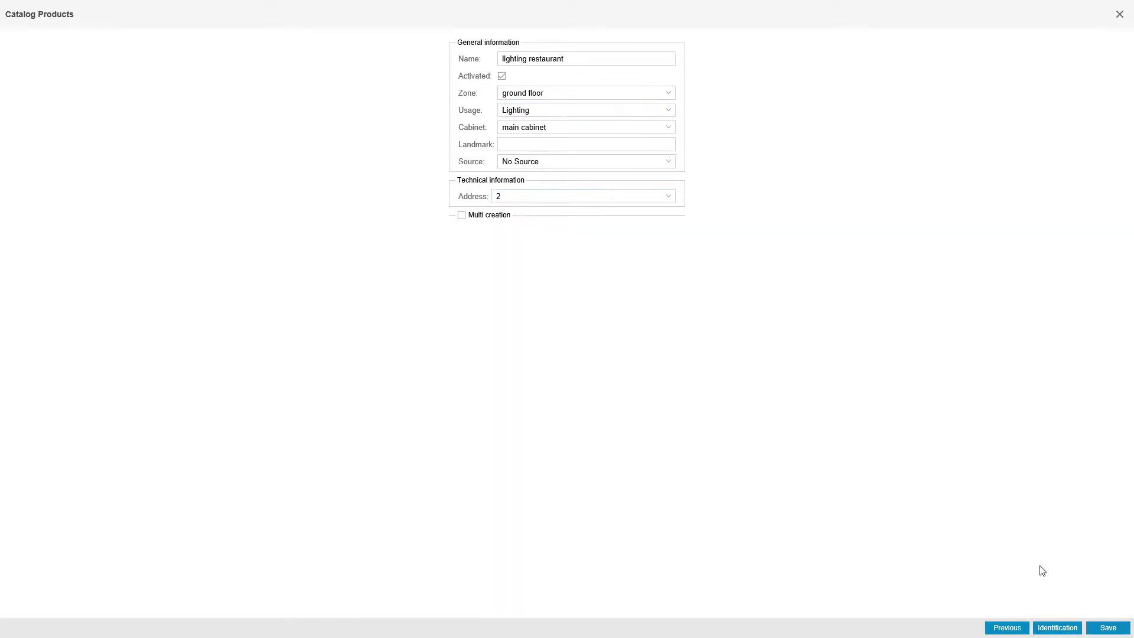
click(1113, 628)
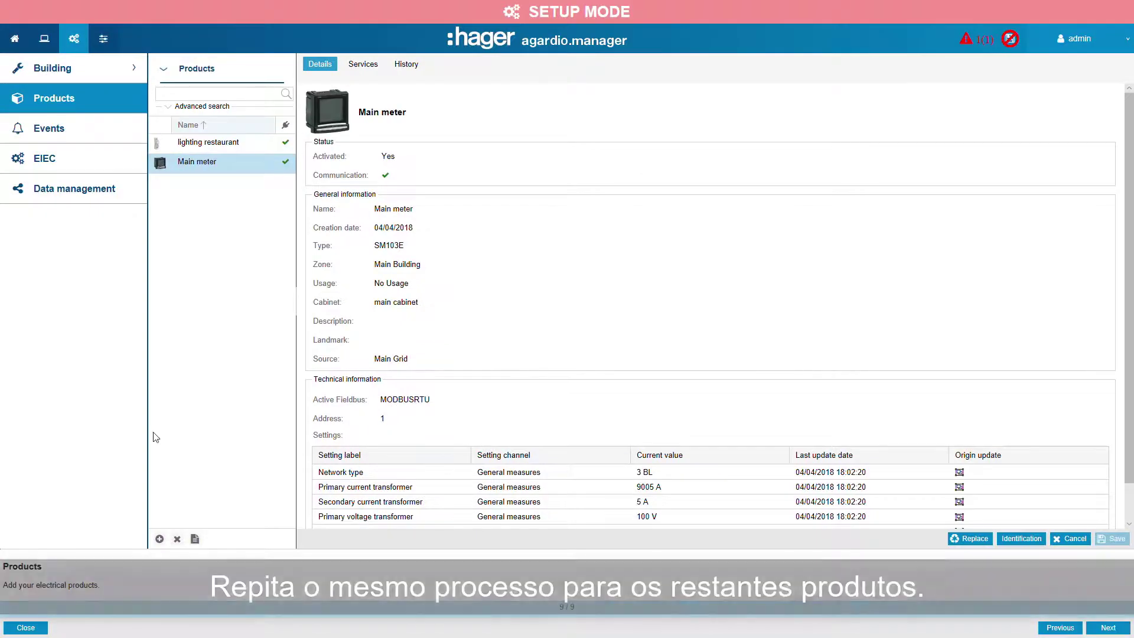
Start adding another product and choose the ECX180T meter from the catalog.
click(158, 540)
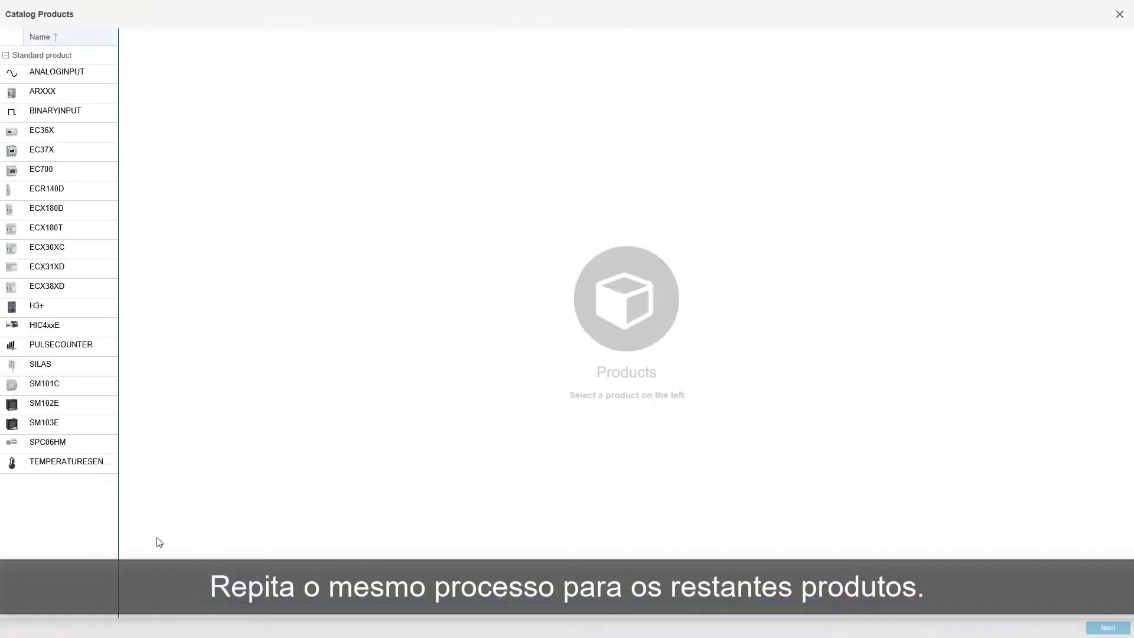
click(62, 229)
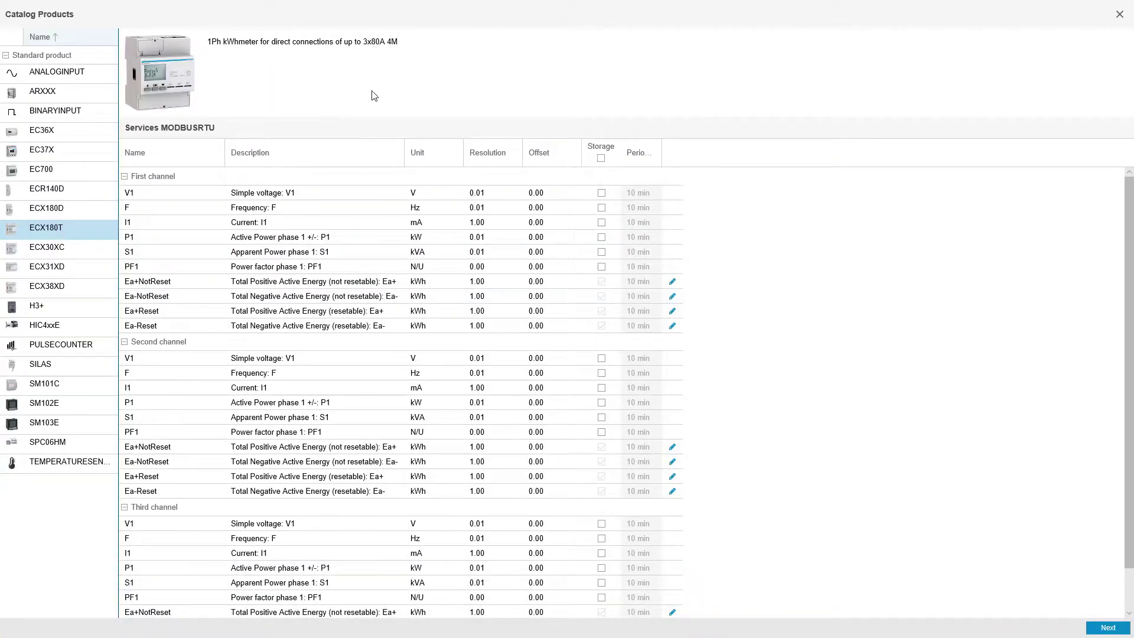
click(1108, 627)
Name the new product Socket Restaurant and keep its Modbus address at 3.
text(Socket Restaurant)
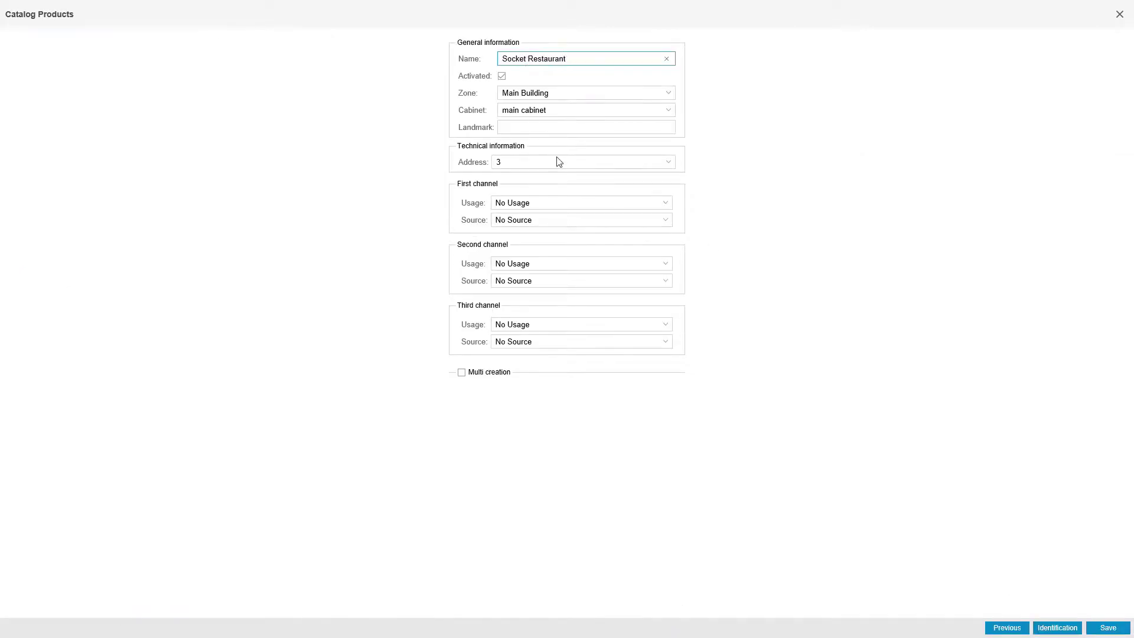
click(558, 161)
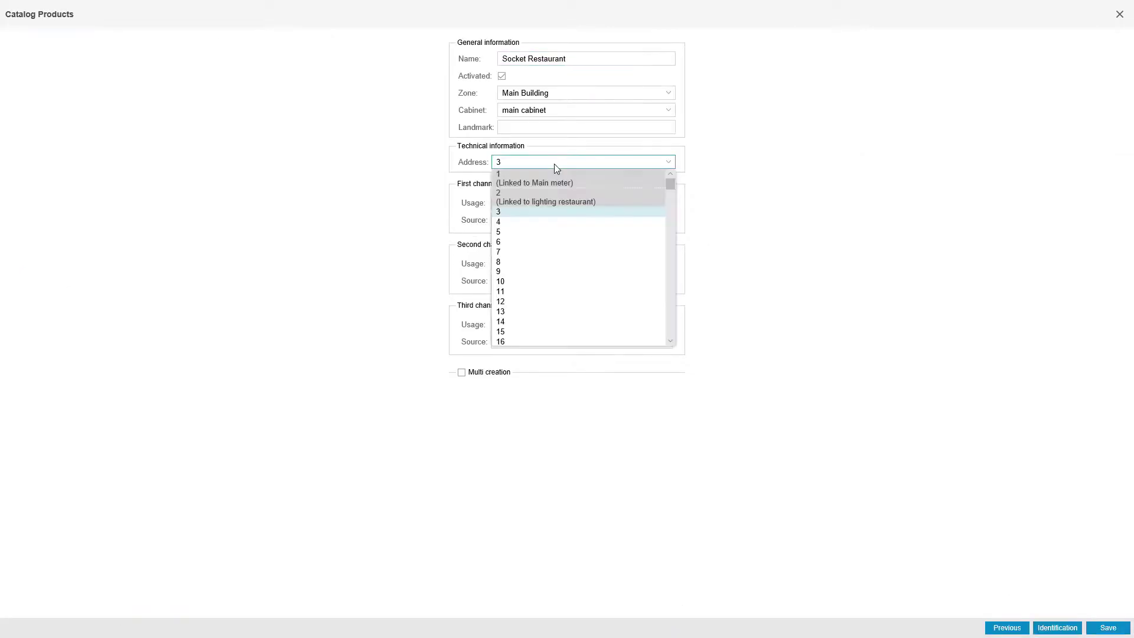
click(557, 217)
Set the usage of the first, second and third channels to Socket and save the product.
click(555, 204)
click(555, 247)
click(539, 264)
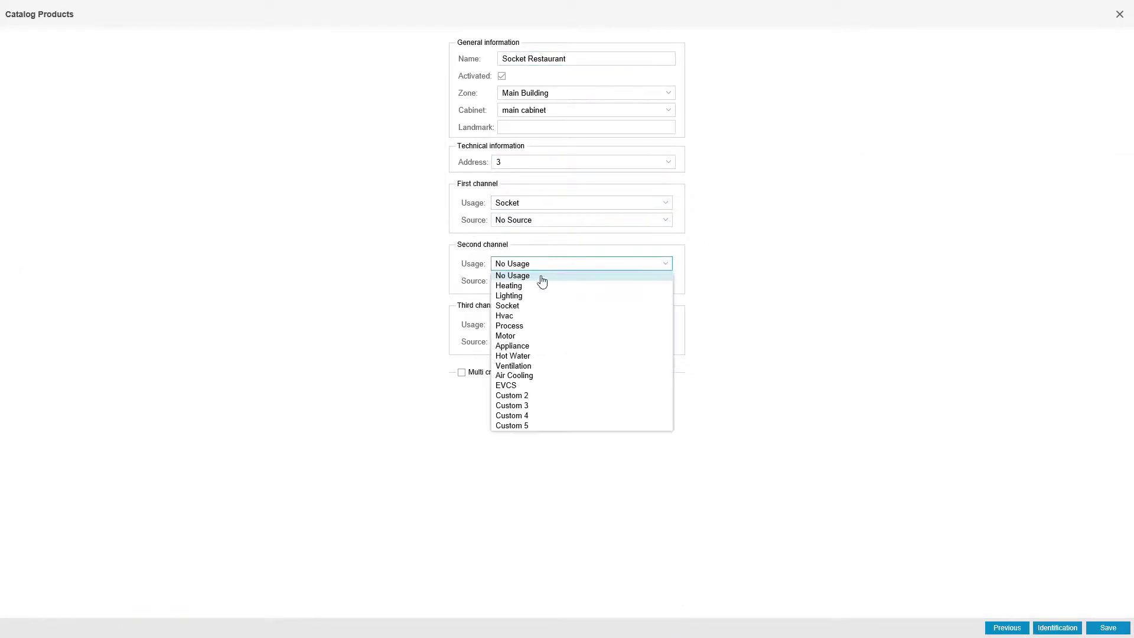
click(539, 306)
click(539, 324)
click(542, 366)
click(1108, 627)
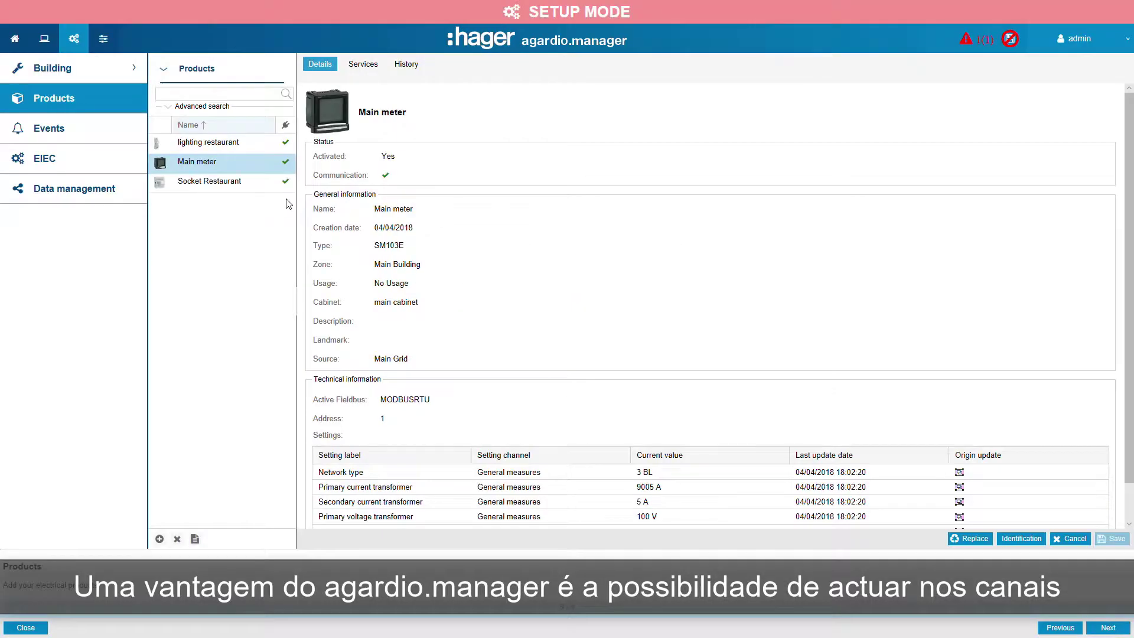
Open Socket Restaurant's commands and run the reset of all partial energies for Meter 2, confirming it.
click(259, 182)
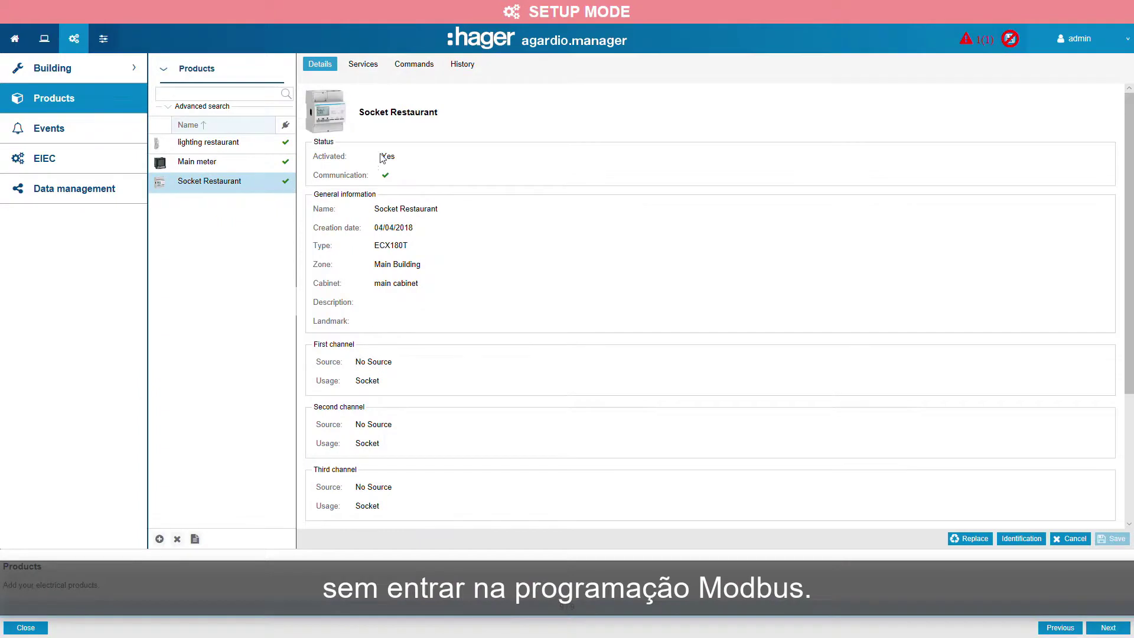
click(417, 65)
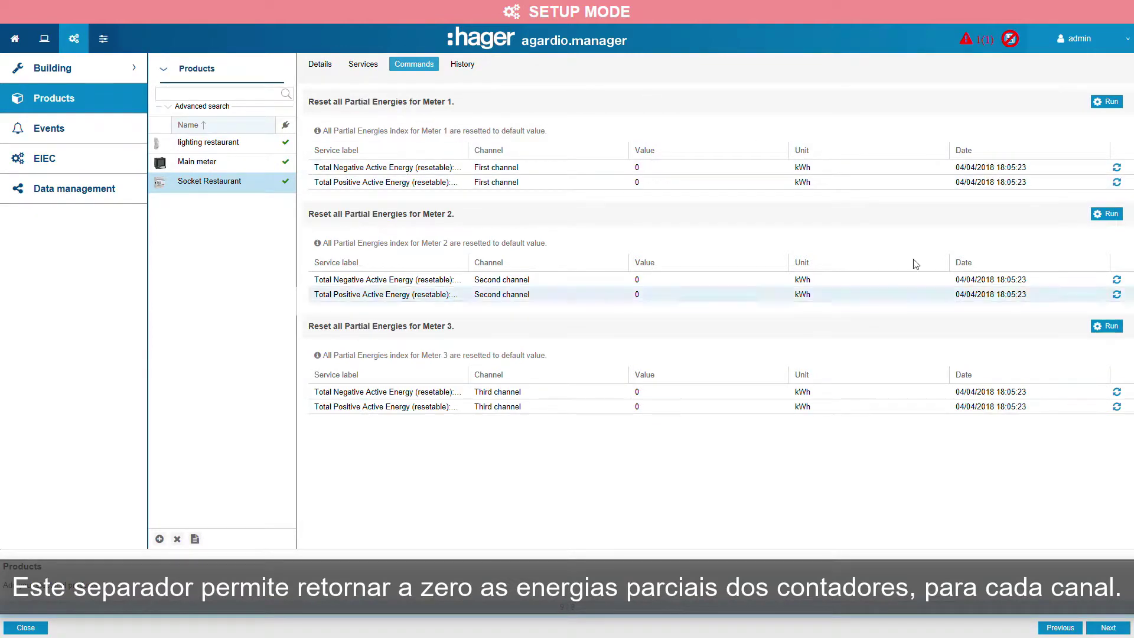
click(1110, 215)
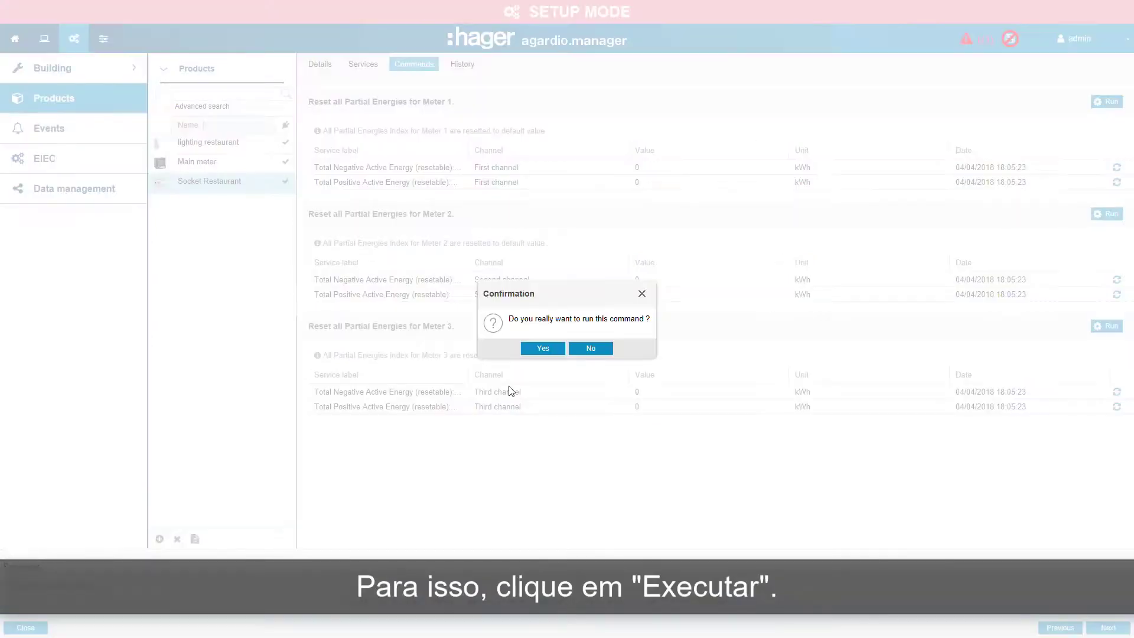
click(545, 350)
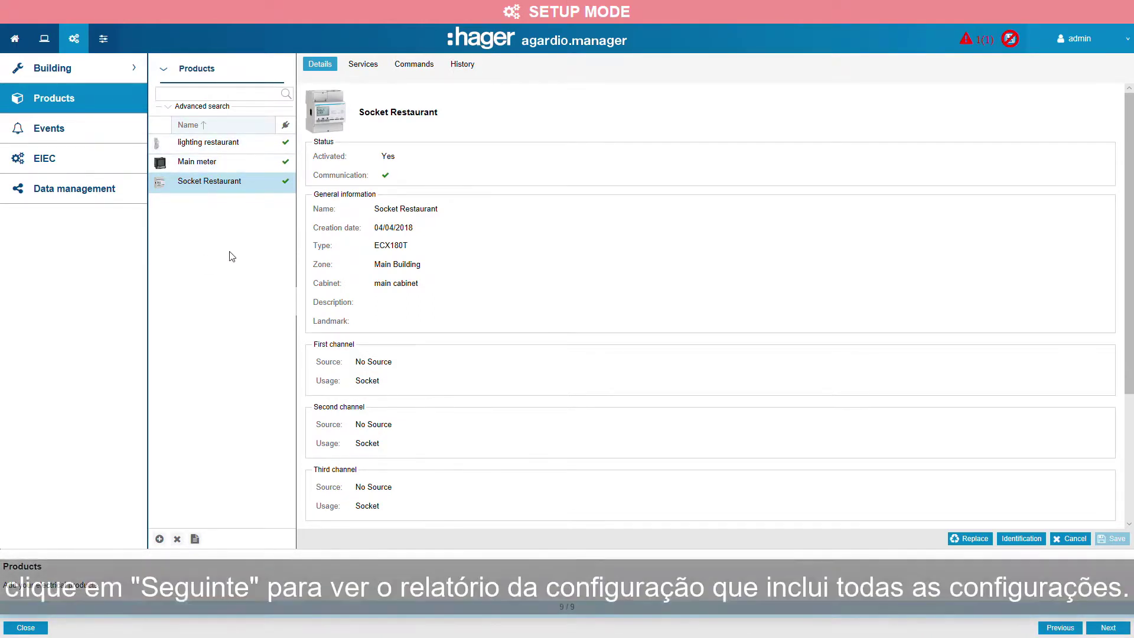
Advance the wizard to the configuration report and scroll through it down to the report summary.
click(1107, 627)
click(1108, 627)
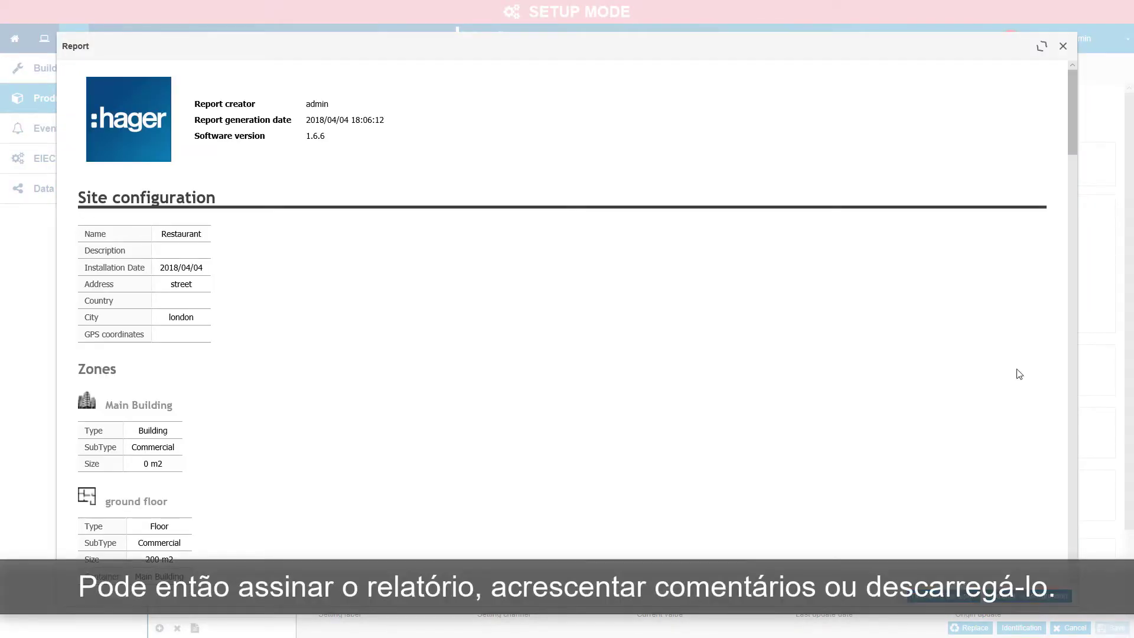
scroll(1071, 148, down, 15)
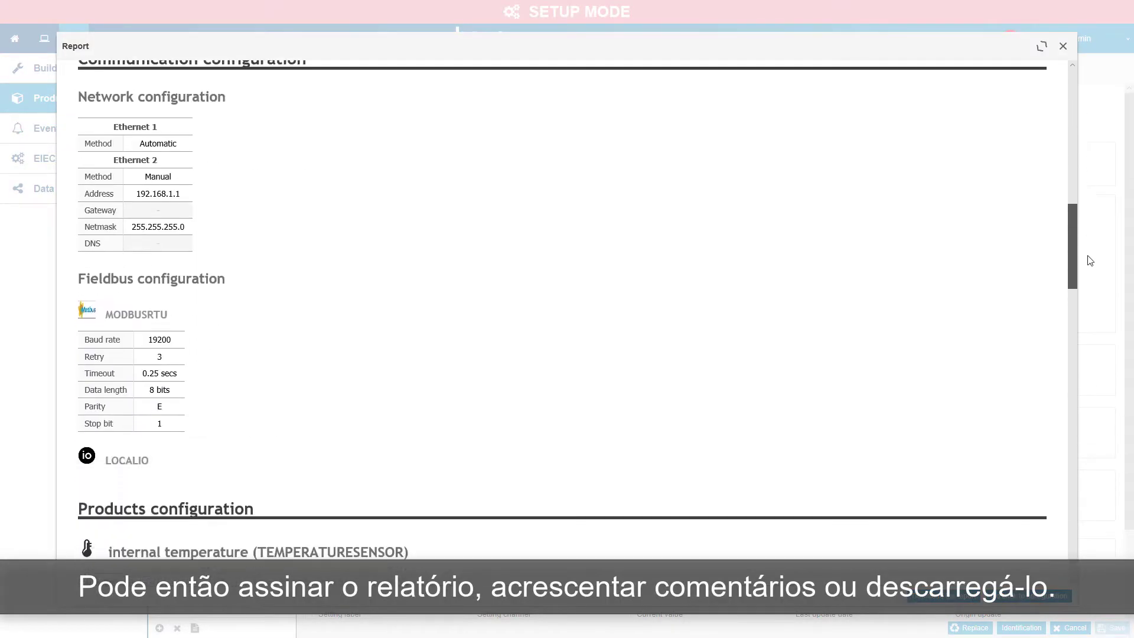
drag(1088, 282, 1106, 549)
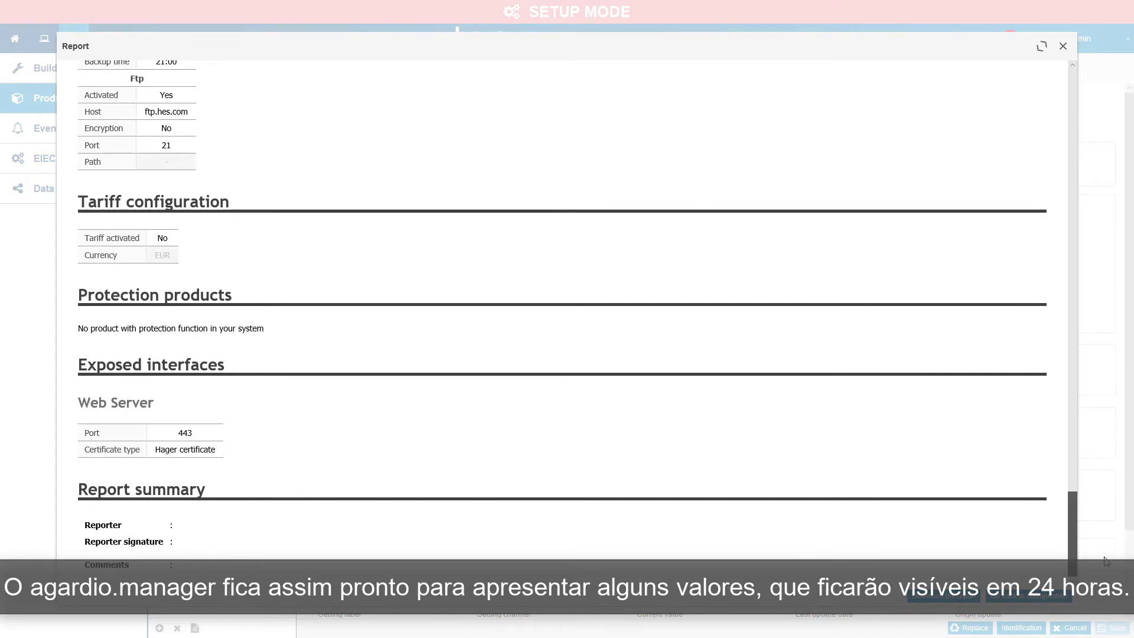